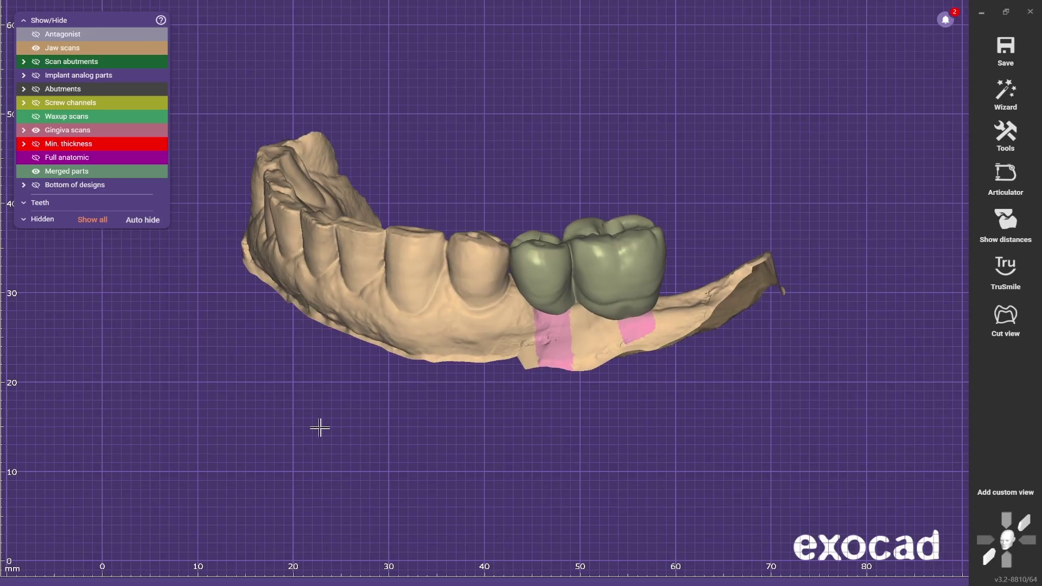
Step: Orbit the jaw to an occlusal view of the merged 35–36 bridge
right_click_drag(637, 219, 570, 369)
Step: Delete the merged reconstruction and confirm with OK
right_click(307, 377)
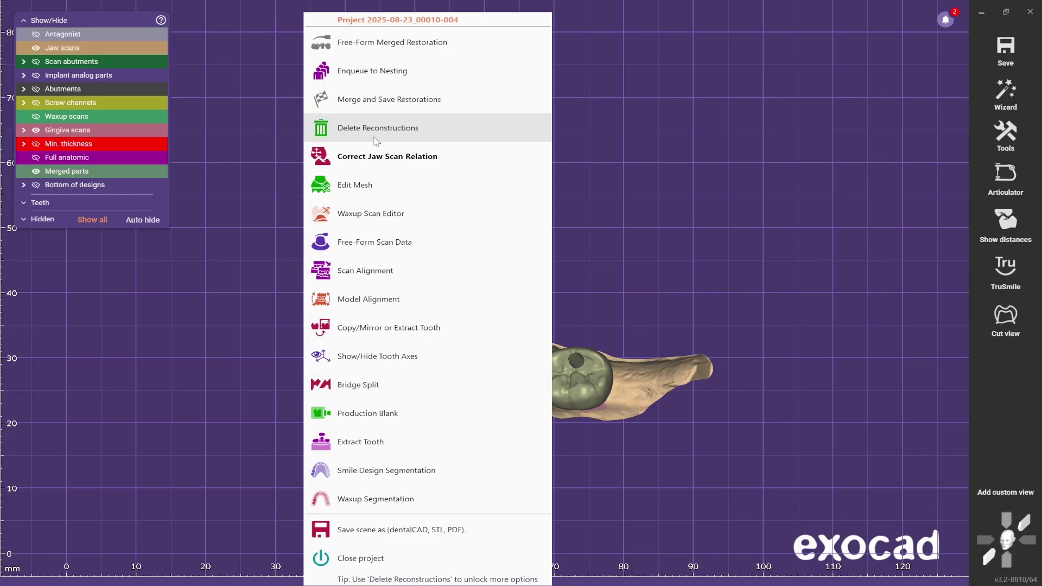
left_click(310, 124)
left_click(81, 495)
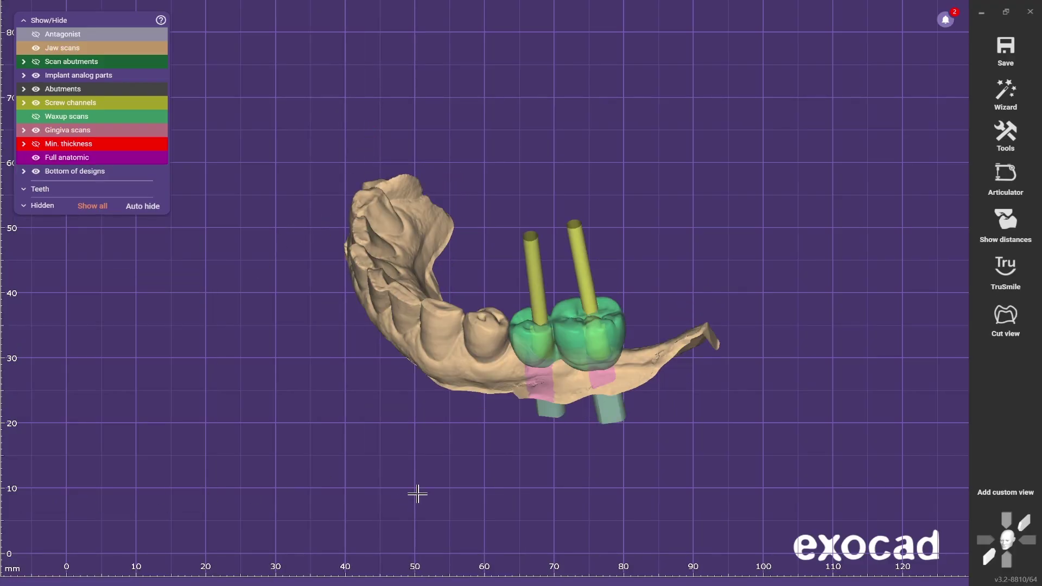
Step: Turn the jaw to a buccal view and start Free-Forming on the 35–36 crowns
scroll(574, 279, "up", 2)
scroll(498, 454, "down", 2)
right_click_drag(498, 454, 633, 240)
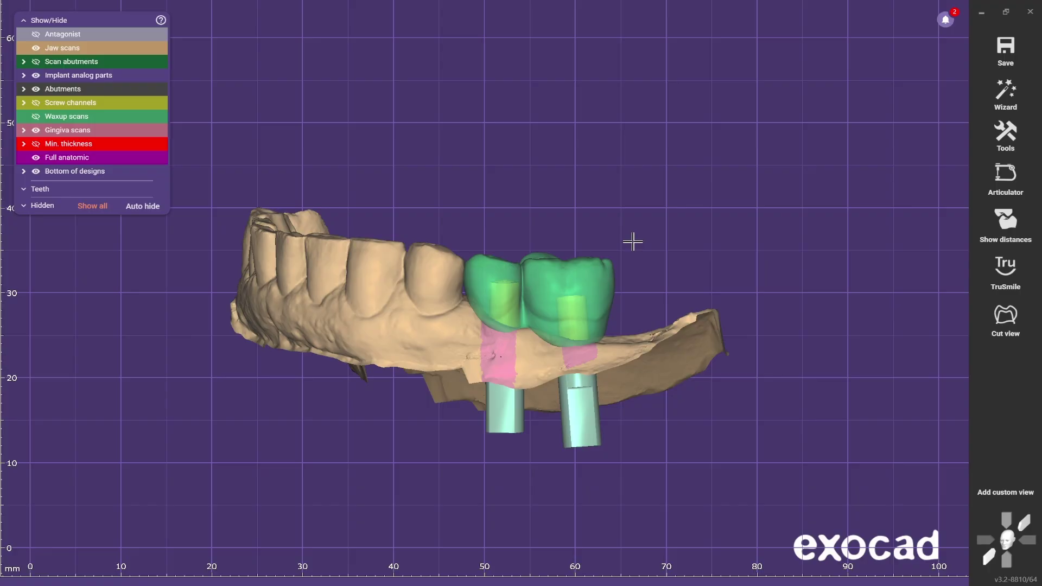
right_click(512, 181)
left_click(565, 78)
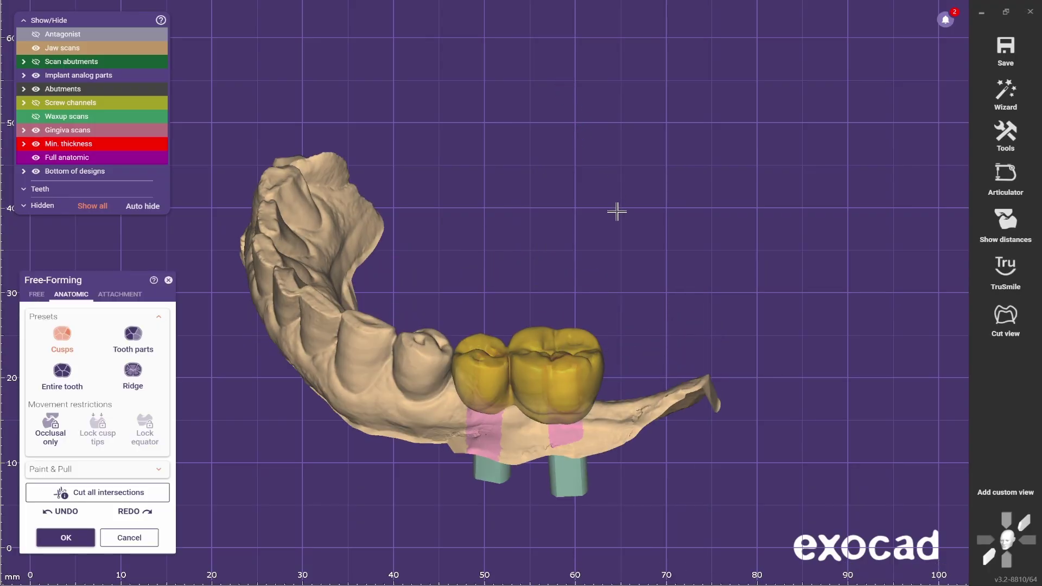
Step: Load the tooth 37 OBJ from the Teeth setup OBJ folder as an attachment
left_click(119, 295)
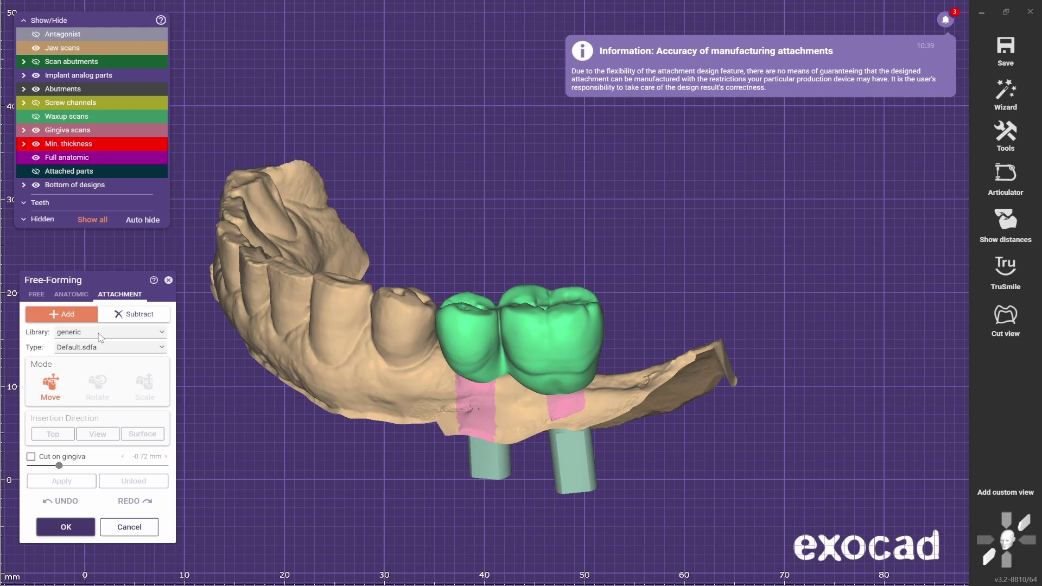
left_click(163, 336)
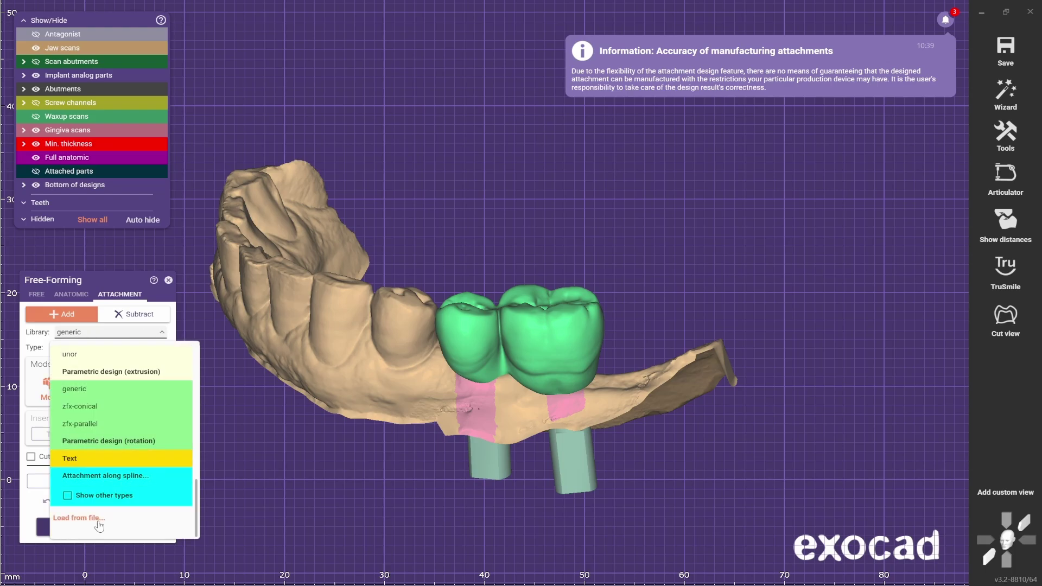
left_click(98, 521)
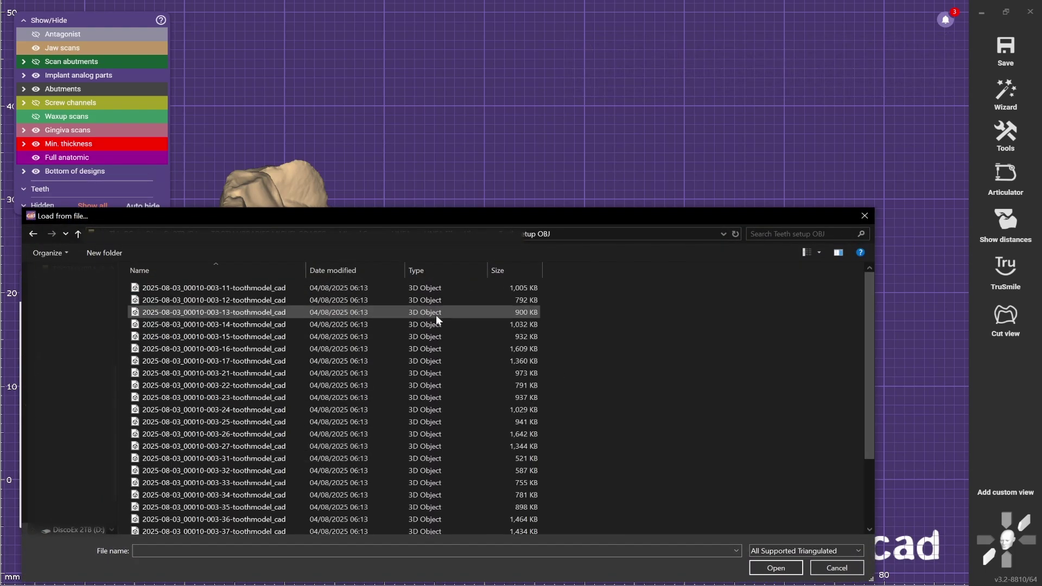
scroll(301, 487, "down", 5)
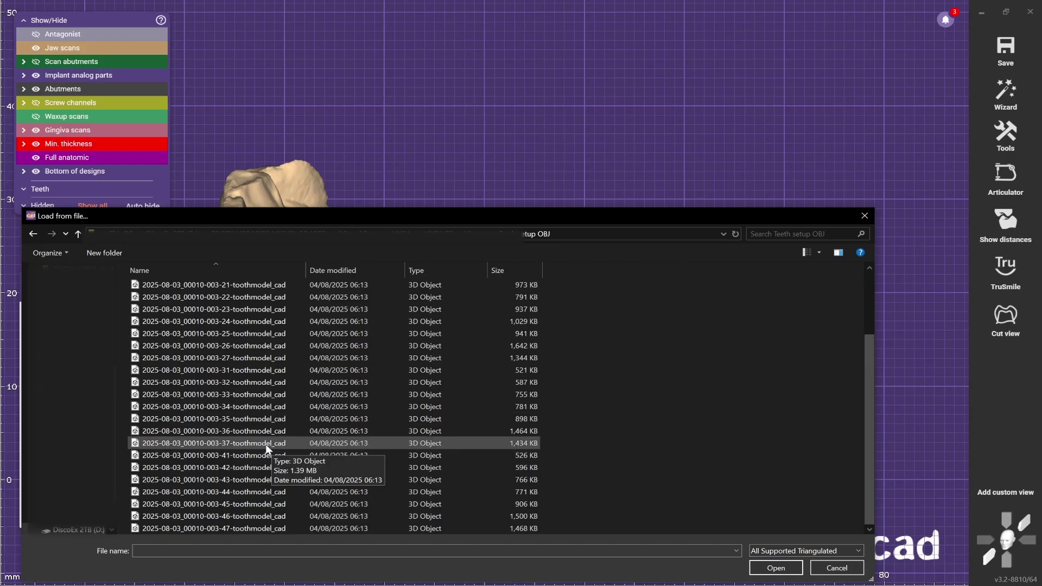
left_click(233, 445)
left_click(776, 568)
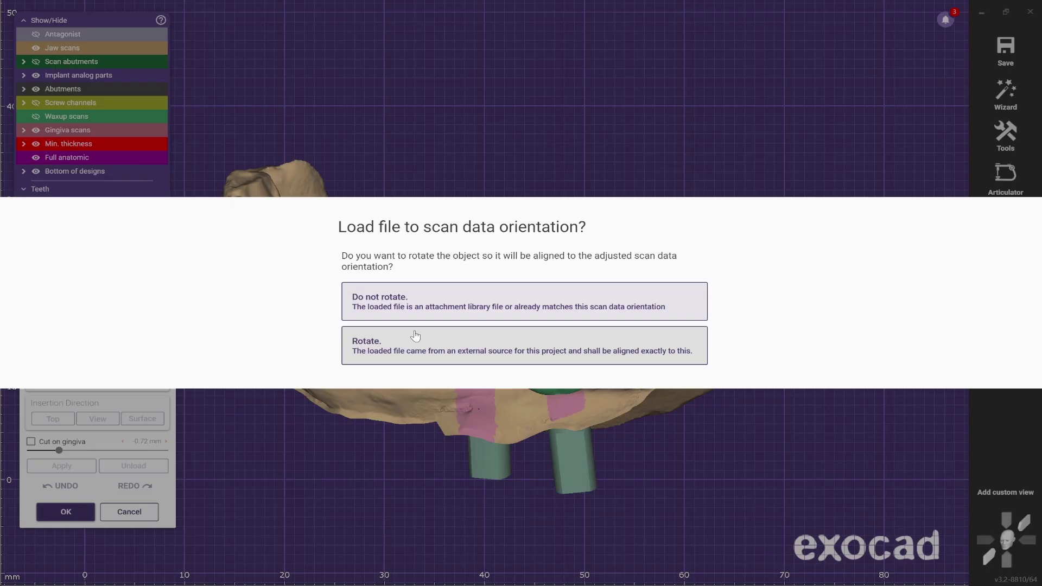
left_click(418, 344)
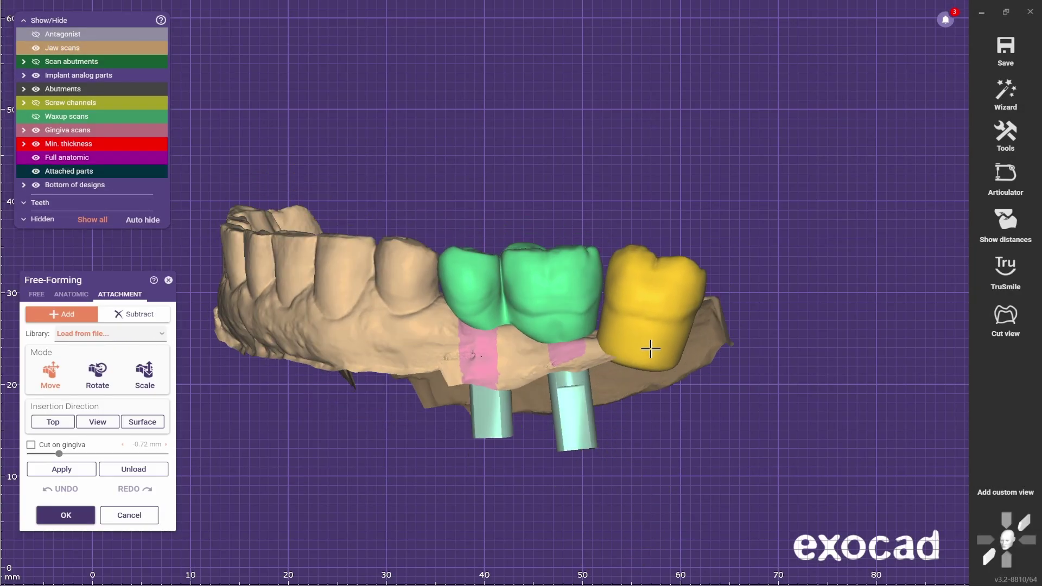
Step: Switch the molar to Rotate mode and orbit around the crowns to inspect its fit
scroll(667, 383, "up", 3)
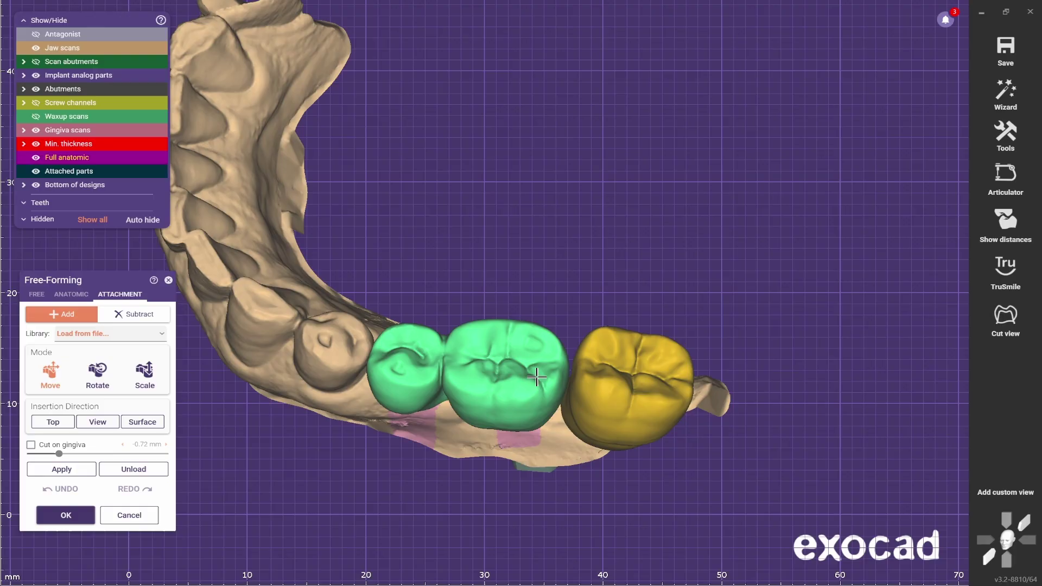
left_click(103, 380)
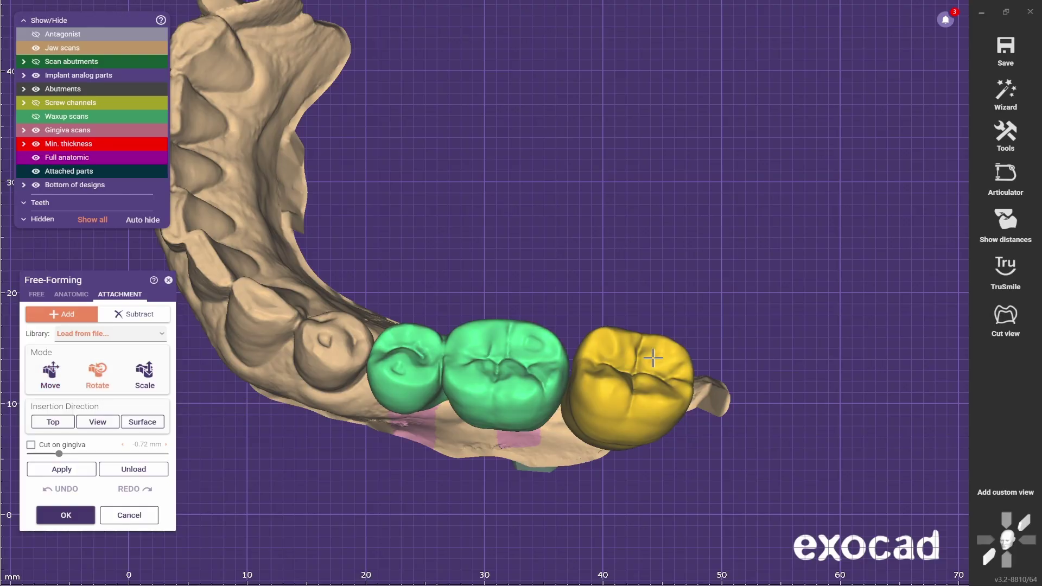
right_click_drag(630, 358, 666, 389)
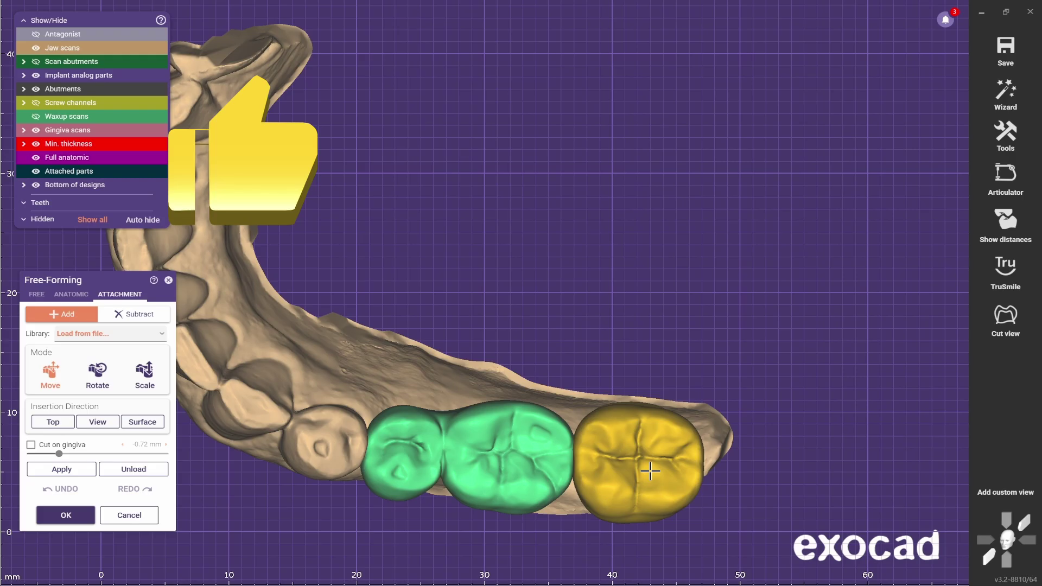
right_click_drag(646, 465, 618, 487)
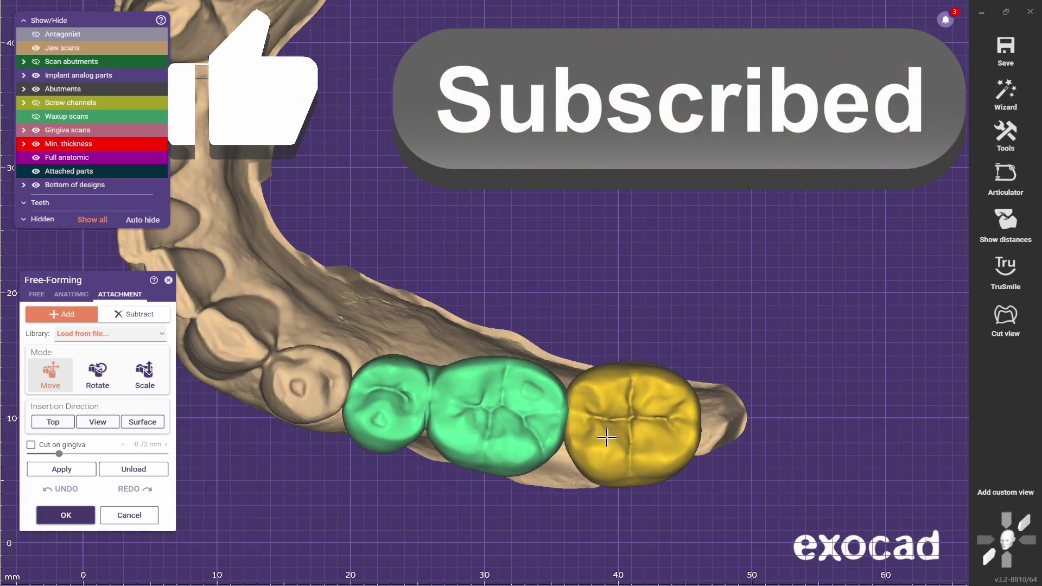
right_click_drag(607, 437, 641, 474)
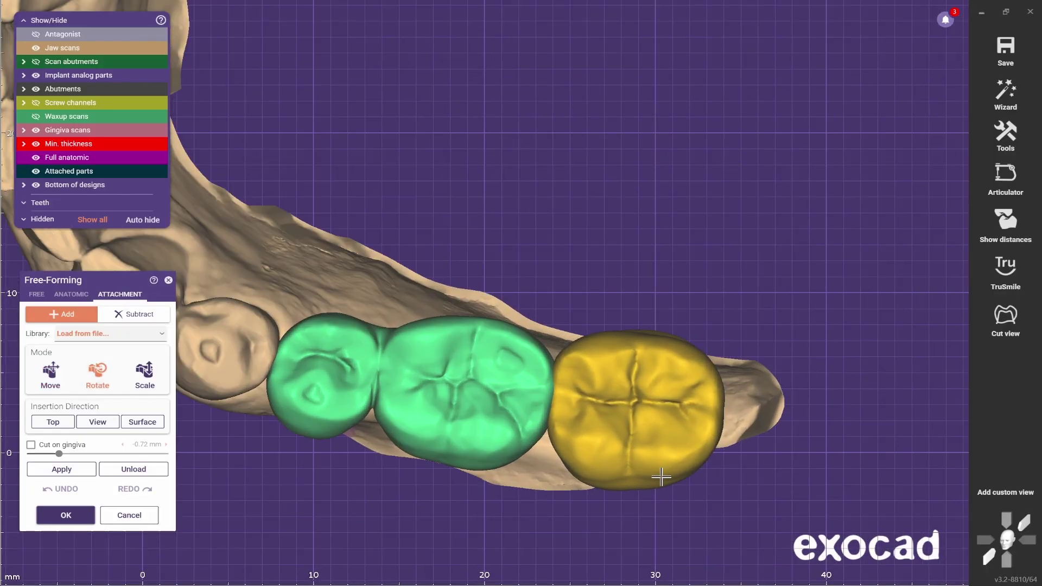
Step: Check the molar against see-through crowns and the opposing jaw, adjusting its rotation and position
middle_click(516, 435, "shift")
right_click_drag(516, 434, 530, 360)
middle_click(531, 360, "shift")
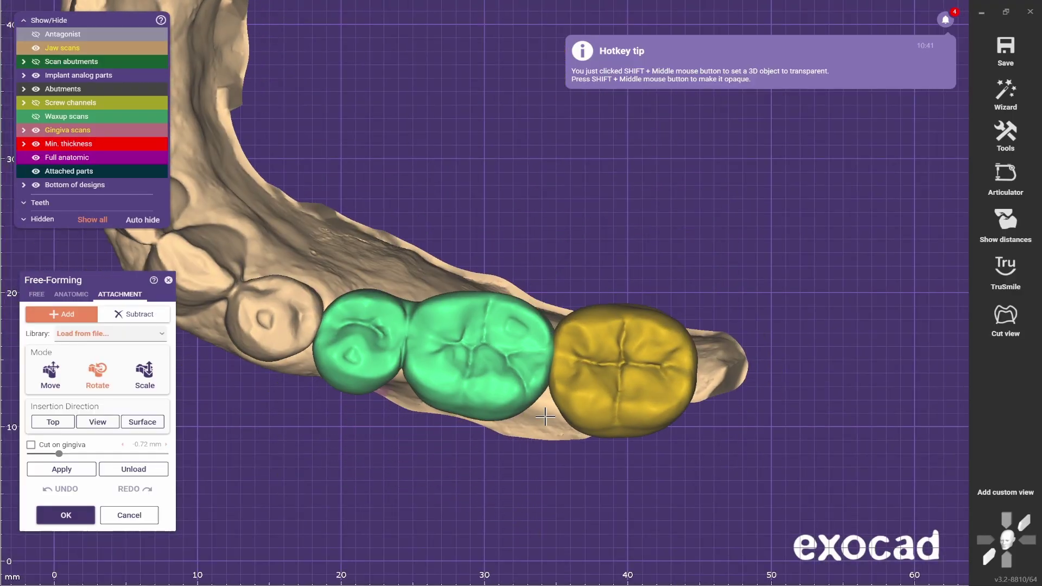
right_click_drag(627, 406, 182, 367)
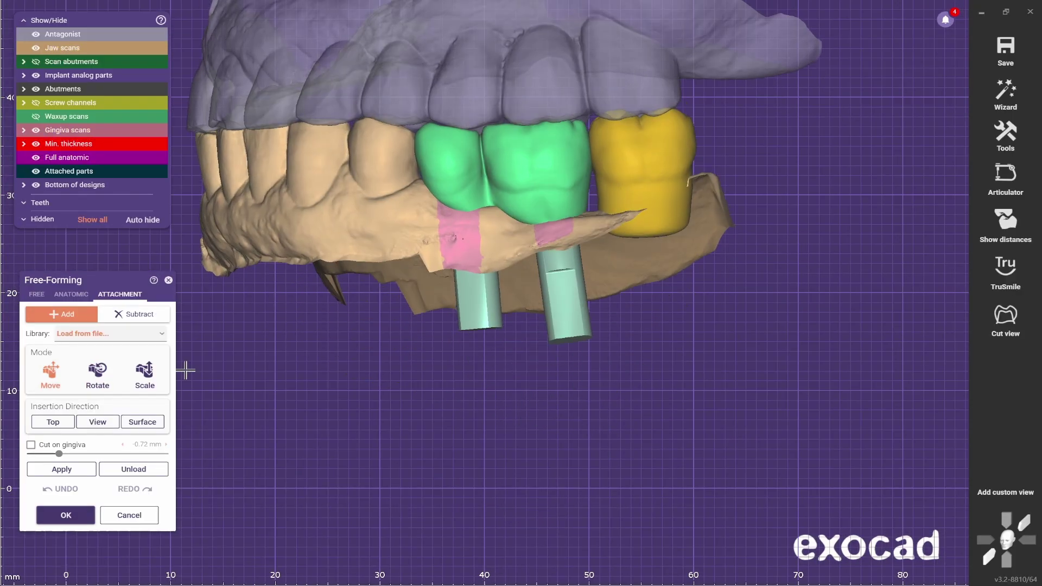
left_click(98, 372)
left_click(630, 191)
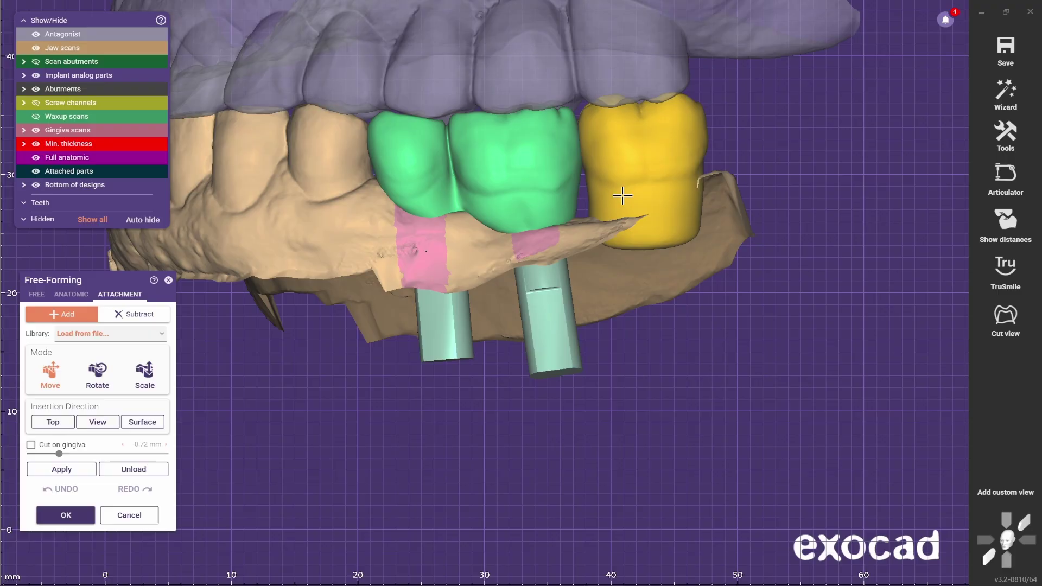
right_click_drag(623, 191, 597, 359)
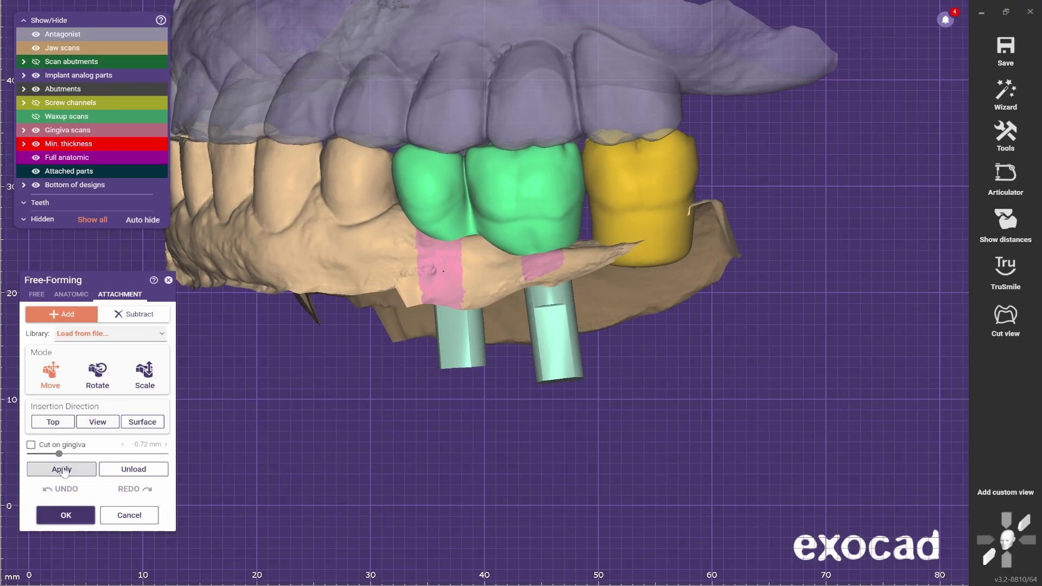
Step: Apply the tooth 37 attachment, merging it with the two crowns into a three-unit design
left_click(61, 469)
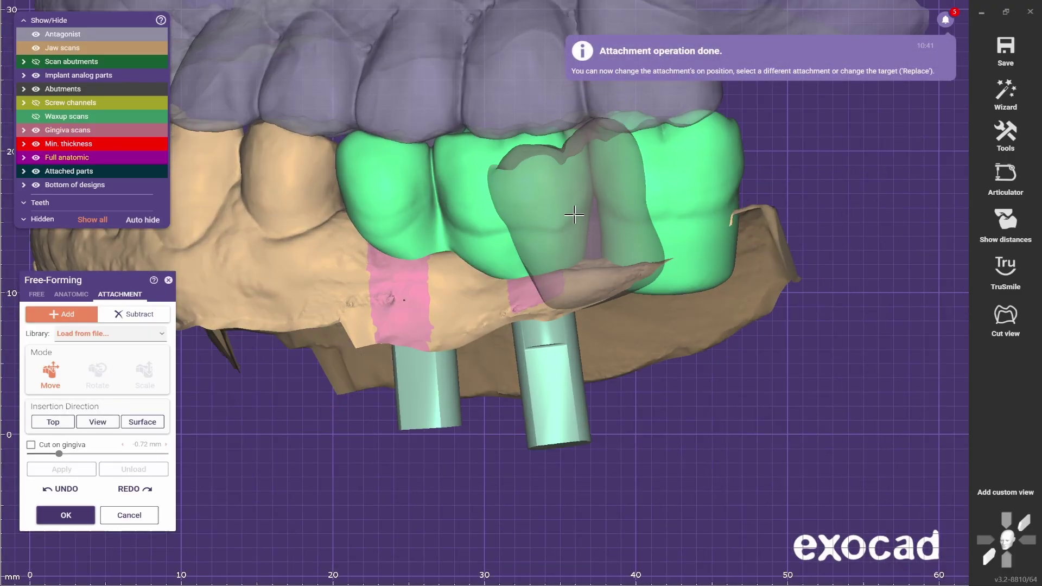
left_click(36, 295)
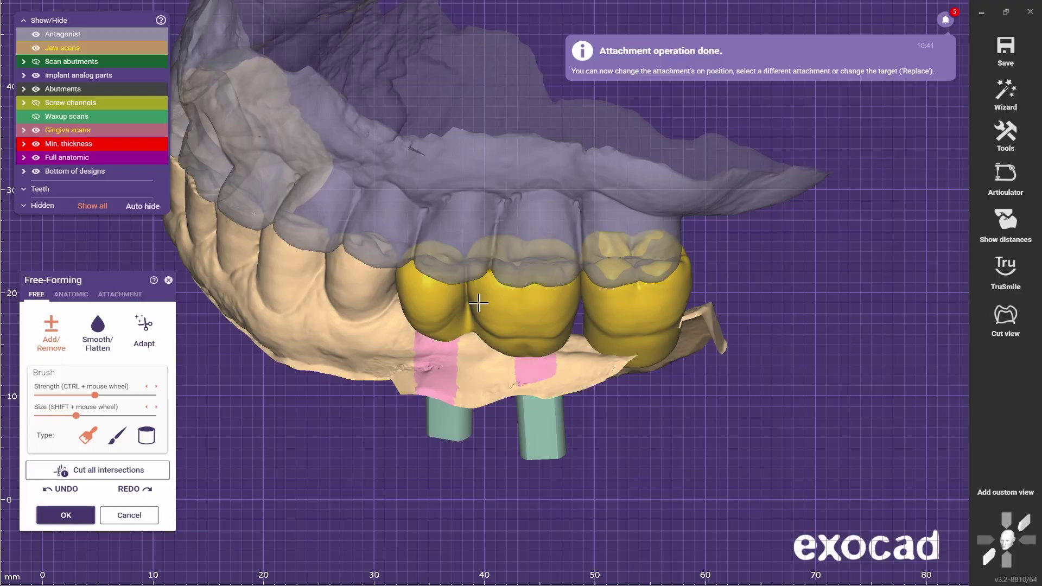
right_click_drag(550, 374, 530, 384)
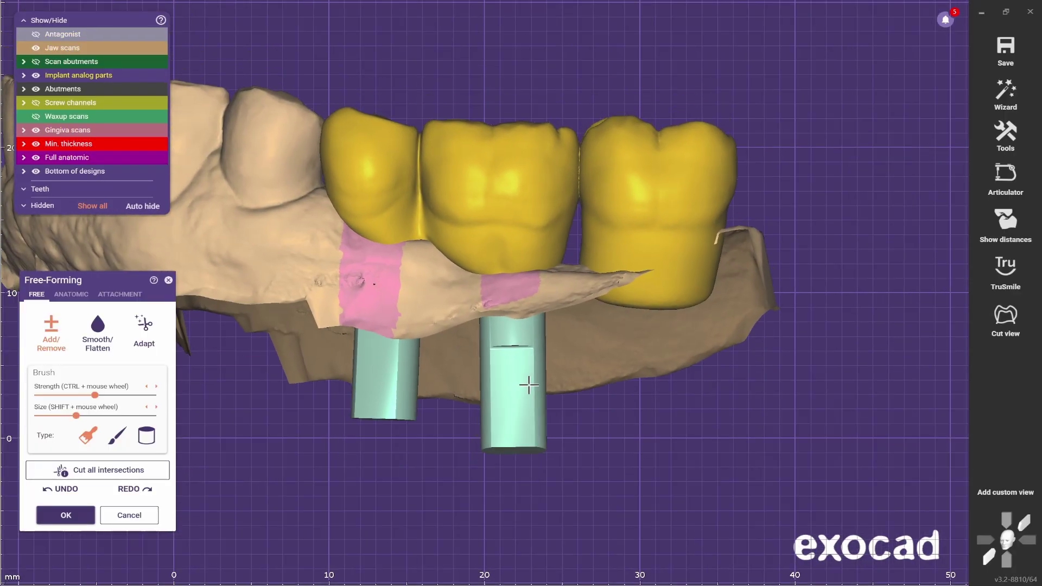
scroll(572, 310, "up", 5)
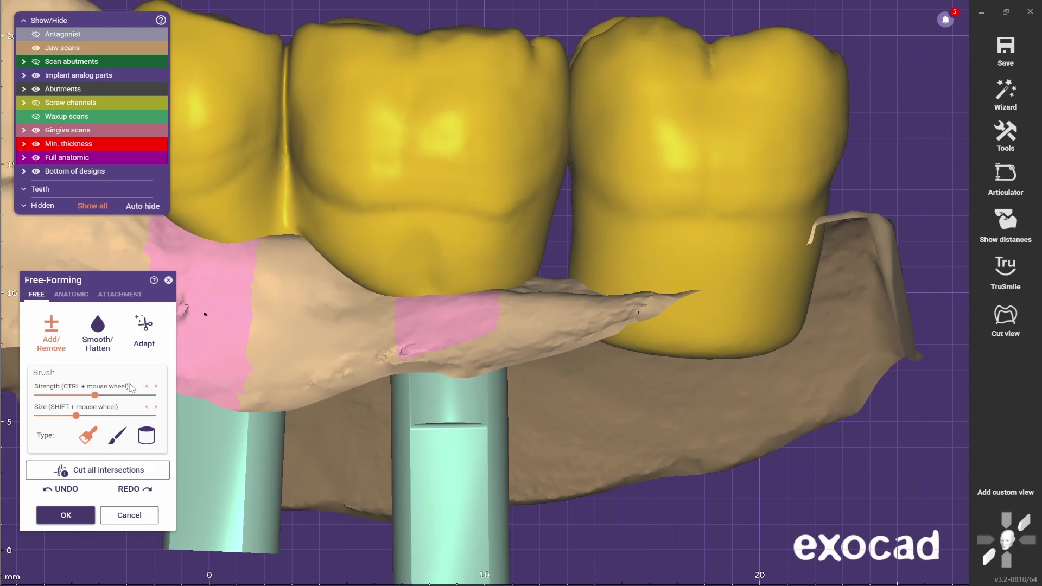
Step: Open ANATOMIC Paint & Pull and set the brush size to 0.6 mm
left_click(76, 297)
left_click(80, 473)
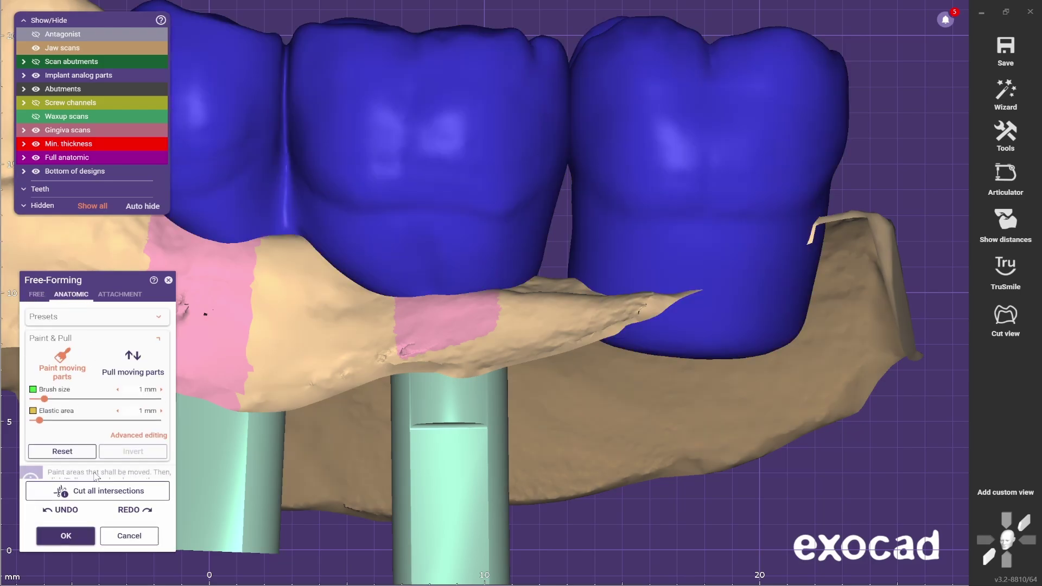
scroll(634, 269, "up", 3)
scroll(638, 250, "up", 5, "ctrl")
right_click_drag(638, 250, 651, 144)
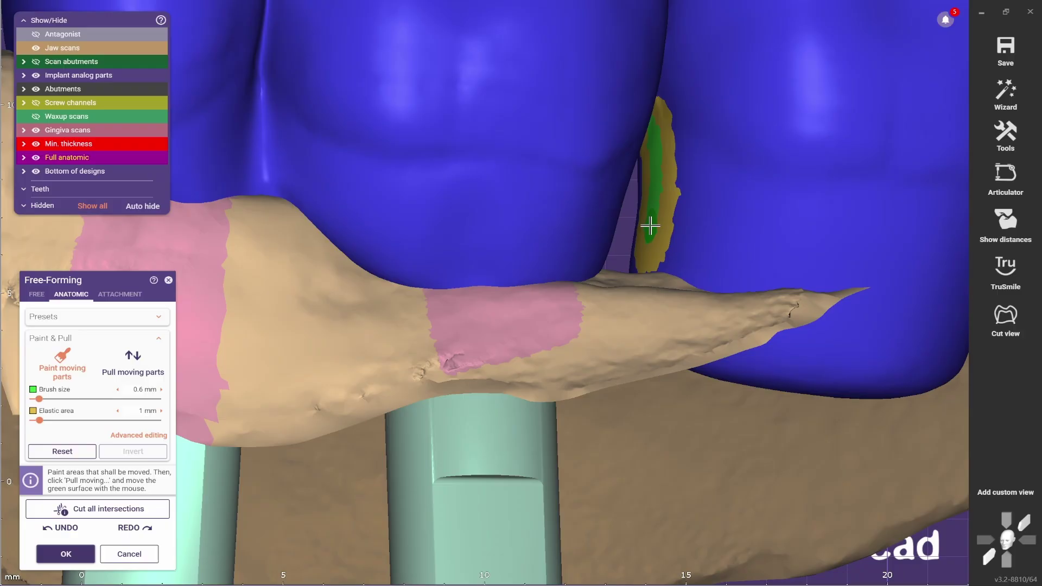
Step: Orbit beneath the crowns to view the implant analogs
right_click_drag(652, 154, 430, 82)
right_click_drag(401, 176, 416, 283)
scroll(500, 260, "up", 2)
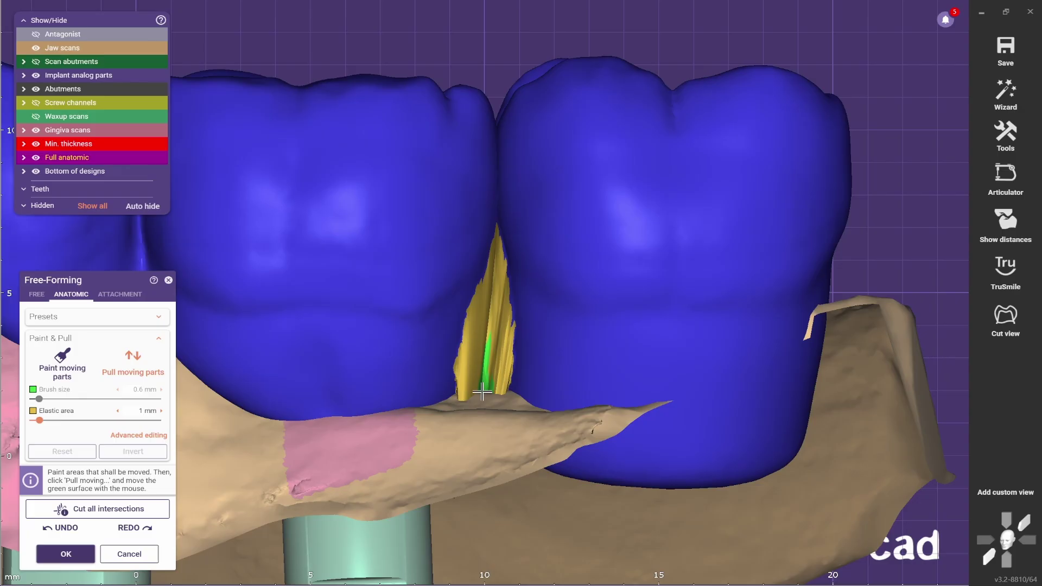
right_click_drag(474, 413, 530, 415)
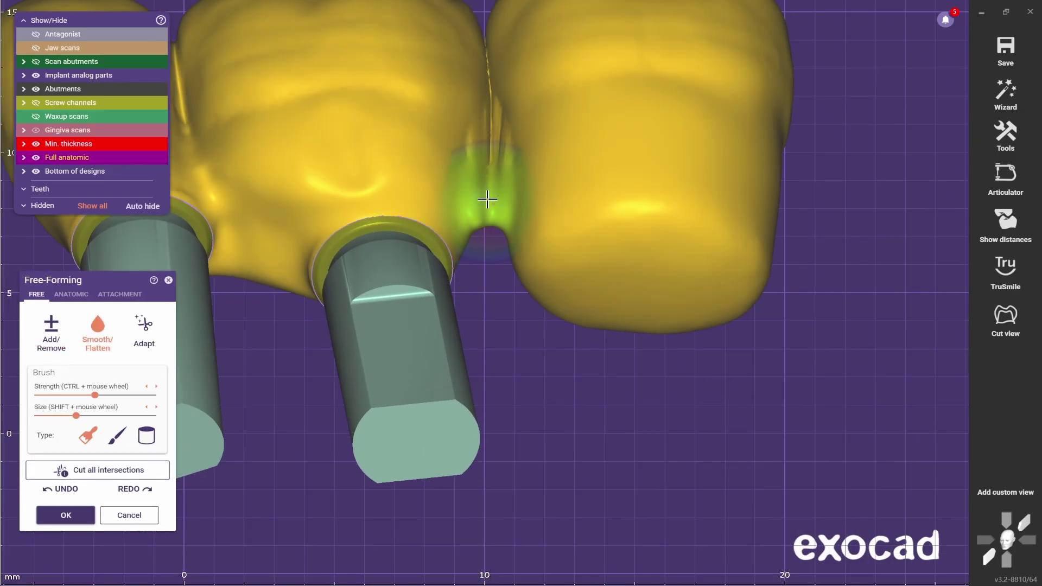
Step: Smooth the interproximal joint between the two crowns with Smooth/Flatten, then show the ANATOMIC presets
right_click_drag(487, 200, 472, 248)
scroll(471, 248, "up", 2)
scroll(507, 256, "up", 2, "shift")
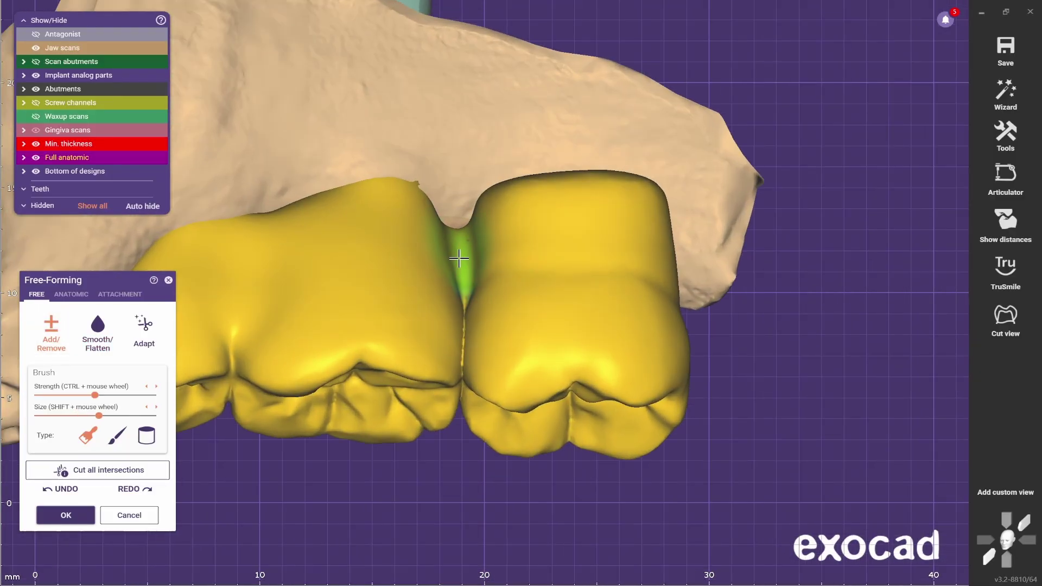
left_click(98, 329)
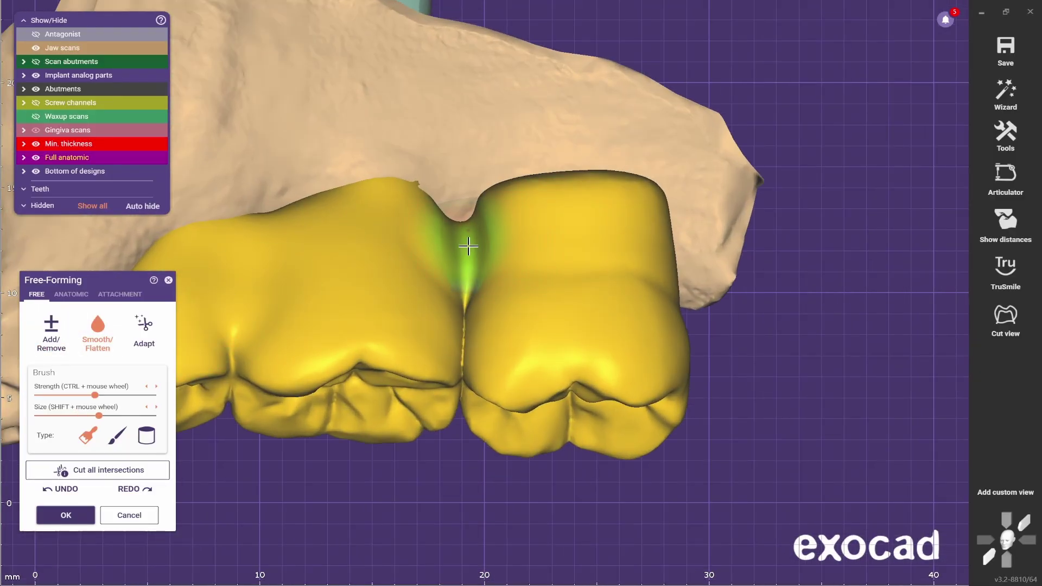
mouse_move(577, 186)
right_mouse_down()
mouse_move(473, 204)
mouse_move(500, 284)
mouse_move(515, 215)
right_mouse_up()
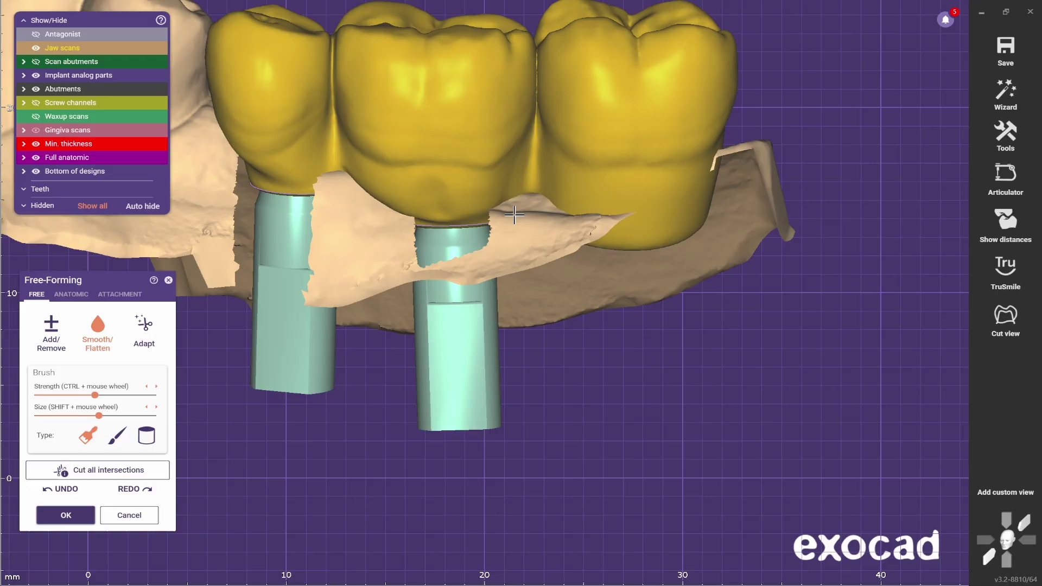
left_click(72, 294)
scroll(519, 191, "up", 2)
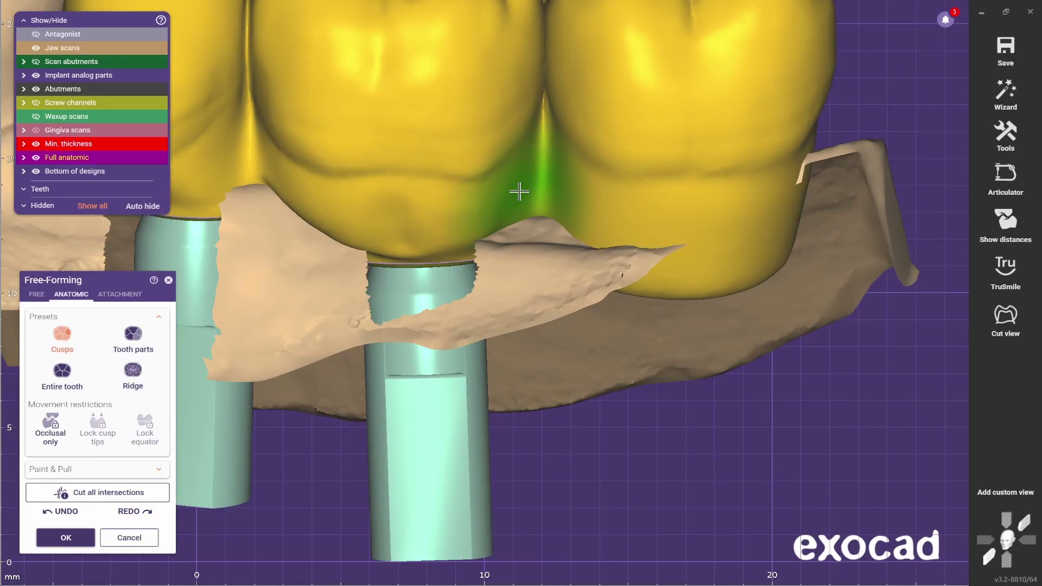
Step: Show intersection distances and adapt the crowns to static occlusion and basal clearance
scroll(520, 191, "down", 3)
left_click(1006, 220)
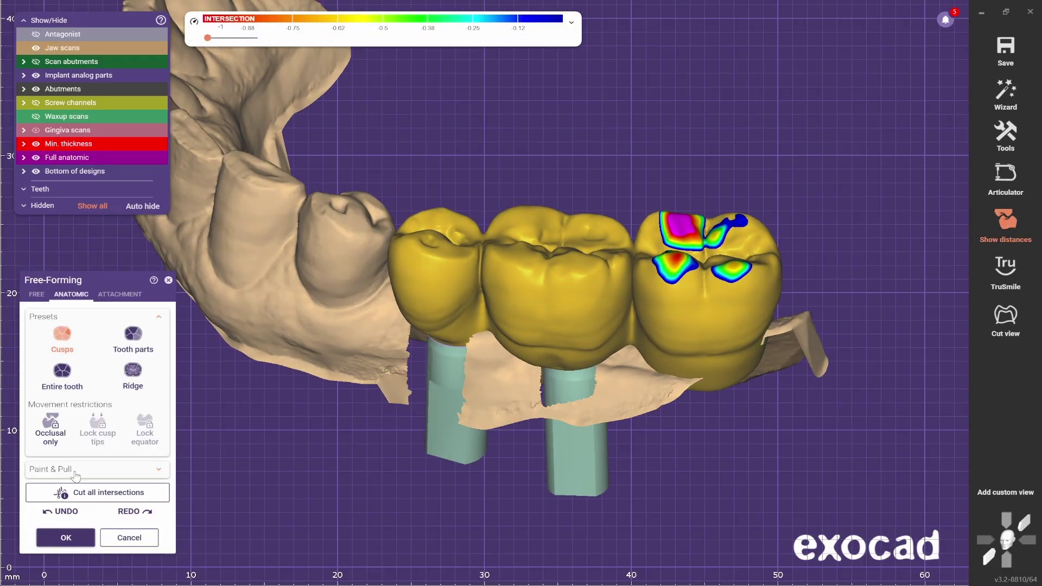
left_click(37, 296)
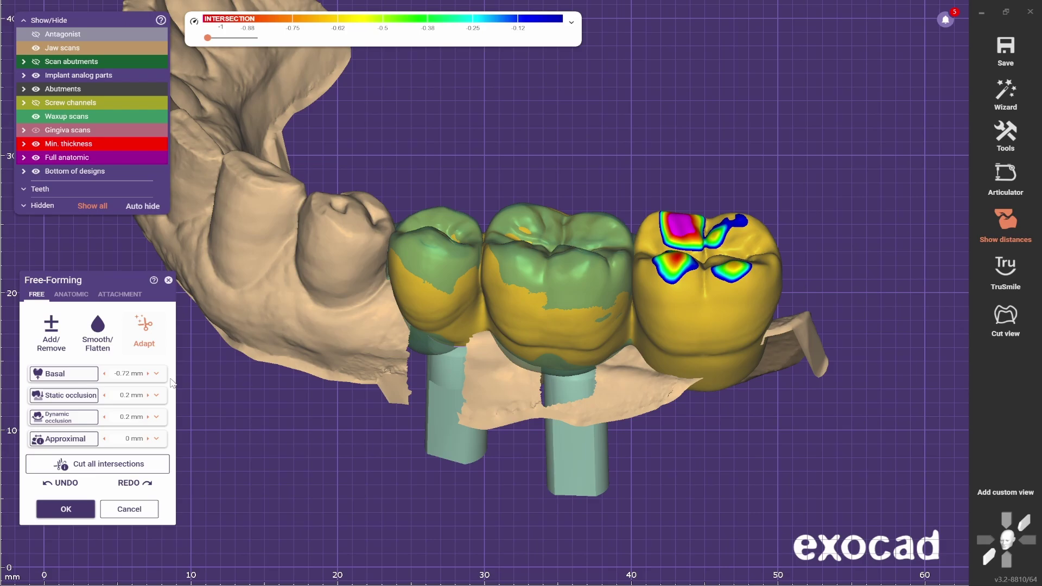
left_click(81, 399)
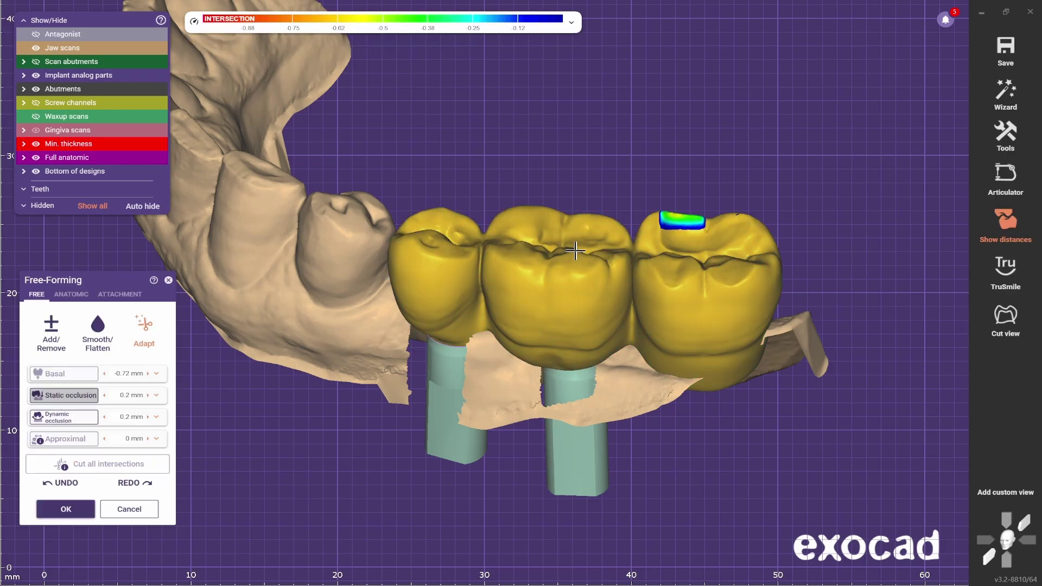
left_click(77, 379)
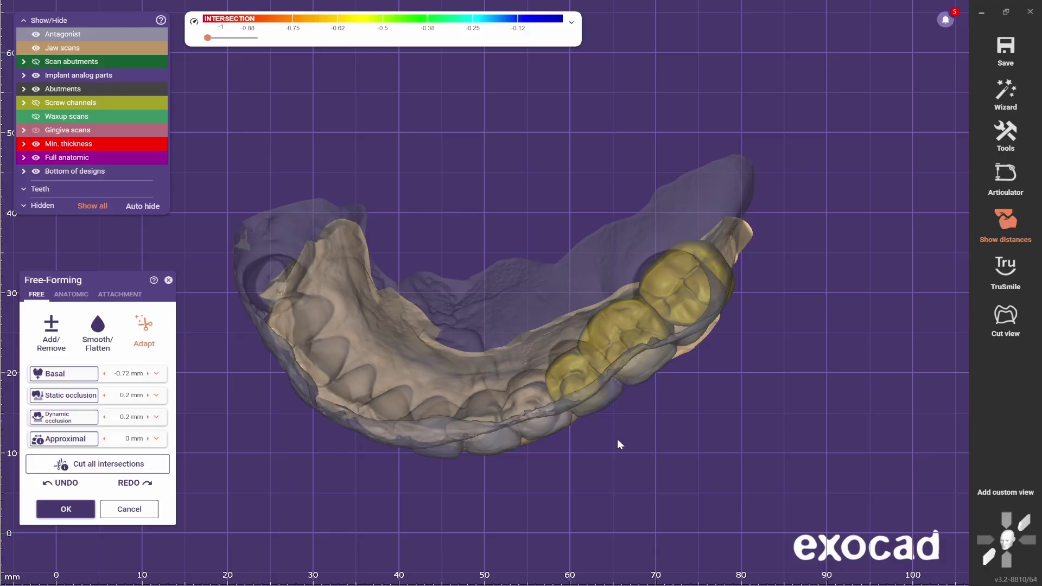
Step: Select the Smooth/Flatten brush and rotate to a side view showing the abutments
left_click(85, 343)
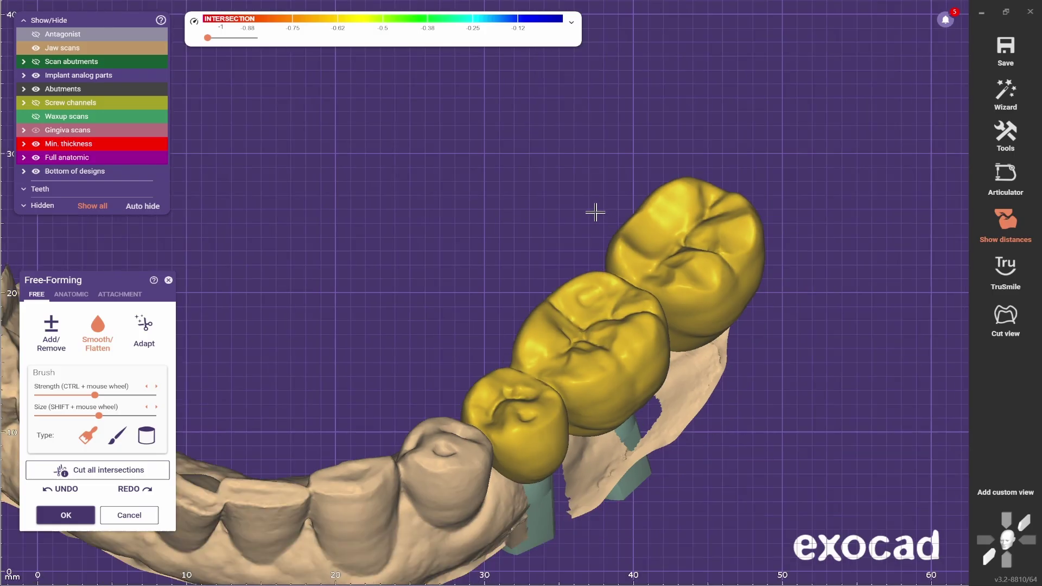
scroll(716, 304, "up", 3)
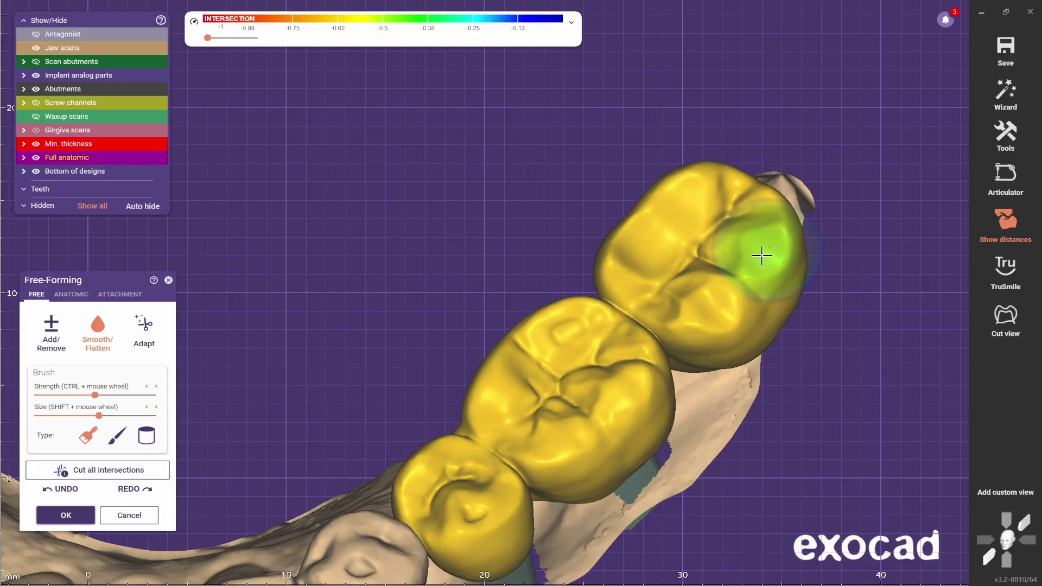
right_click_drag(762, 256, 255, 370)
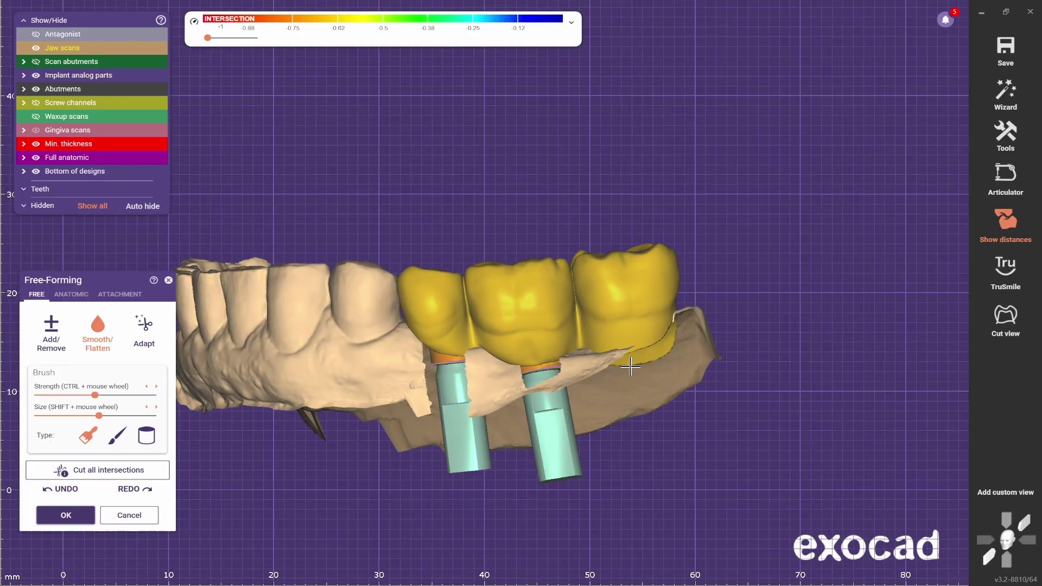
Step: Open the ATTACHMENT options and zoom out to see the yellow molar below the bridge
scroll(548, 320, "up", 2)
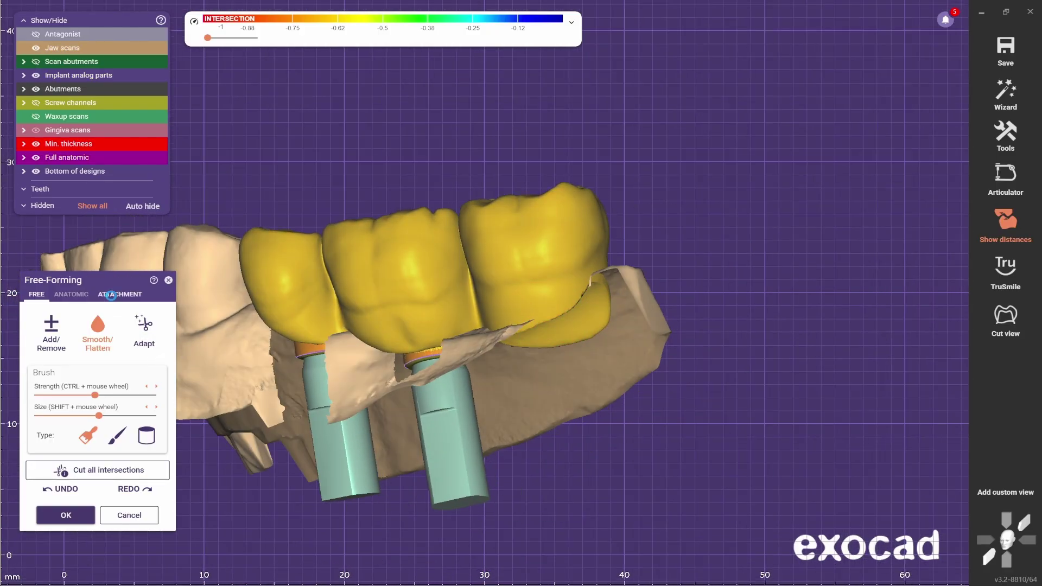
left_click(112, 295)
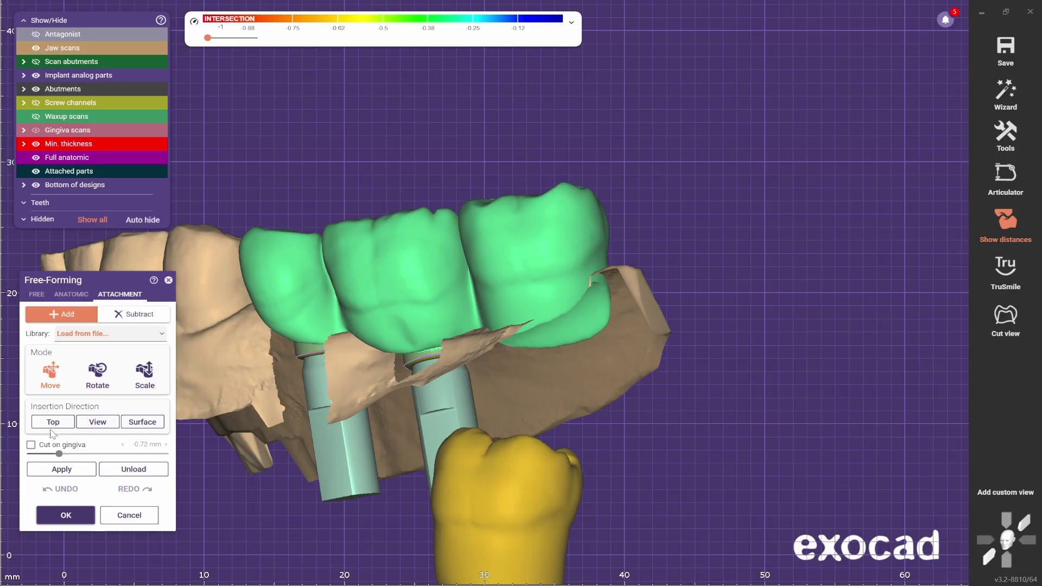
scroll(673, 239, "down", 2)
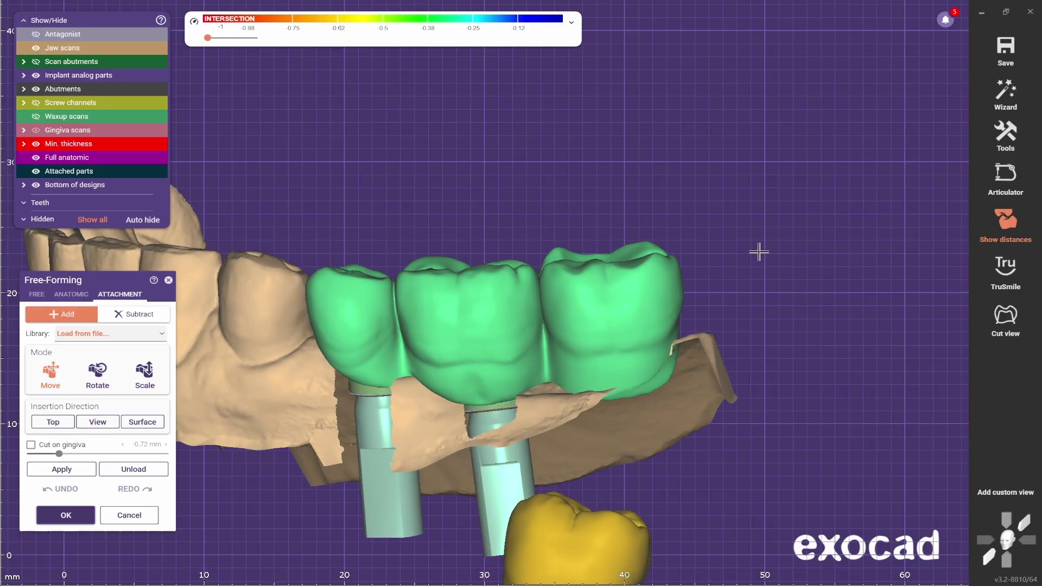
scroll(763, 288, "down", 2)
scroll(767, 332, "up", 2)
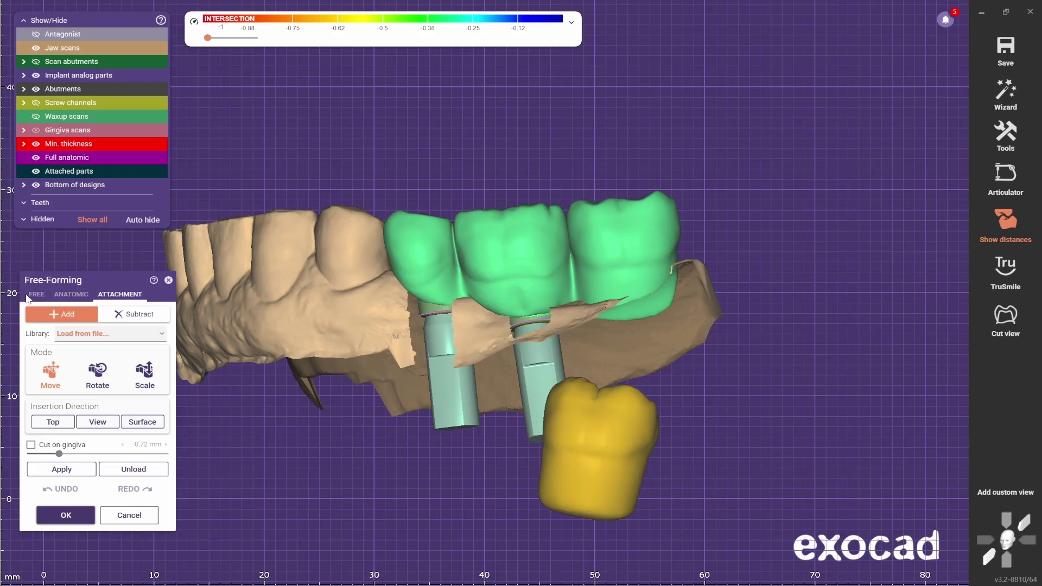
Step: Discard the free-forming changes and set up a generic visualization mesh for the lower jaw
left_click(142, 519)
left_click(528, 354)
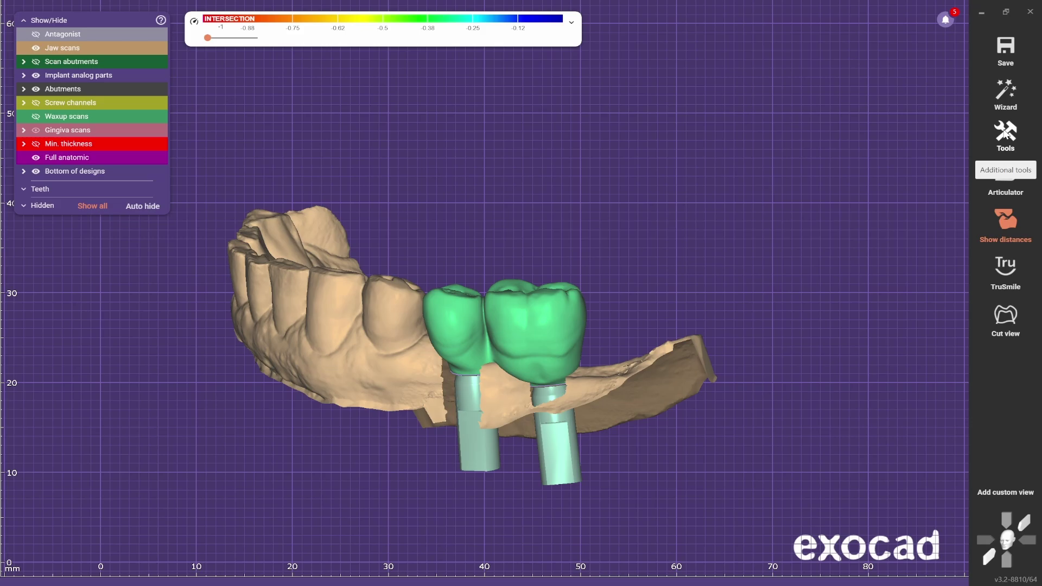
left_click(1006, 133)
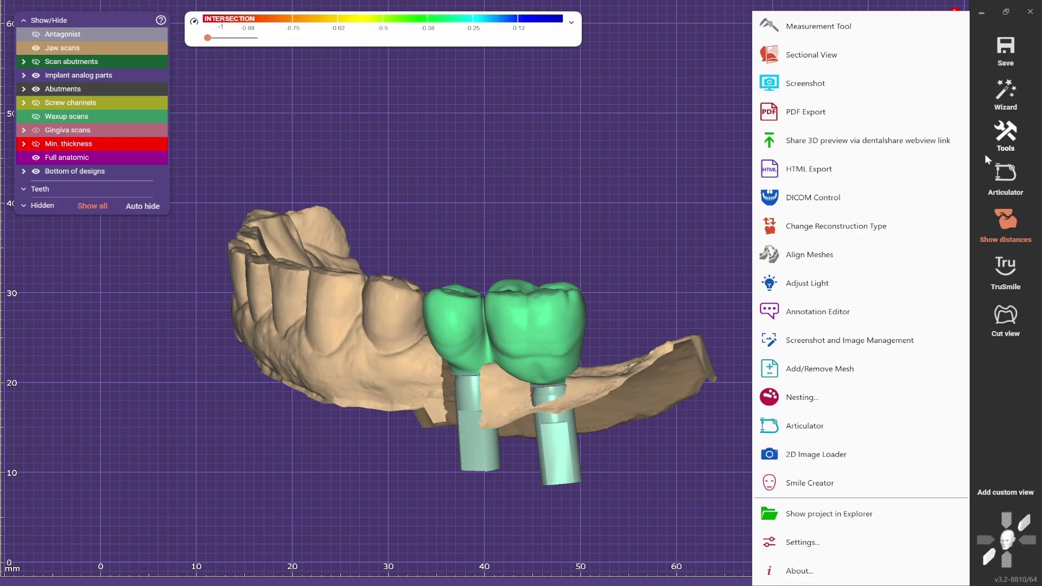
left_click(817, 373)
left_click(149, 330)
left_click(109, 374)
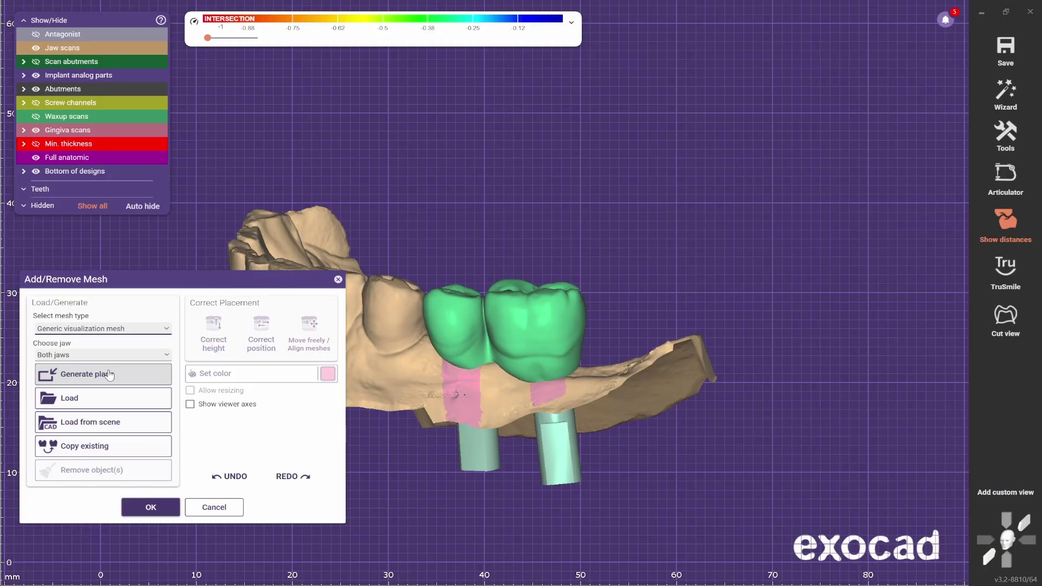
Step: Load the pre-designed lower full-arch STL as the mesh, accepting scan data coordinates
left_click(91, 399)
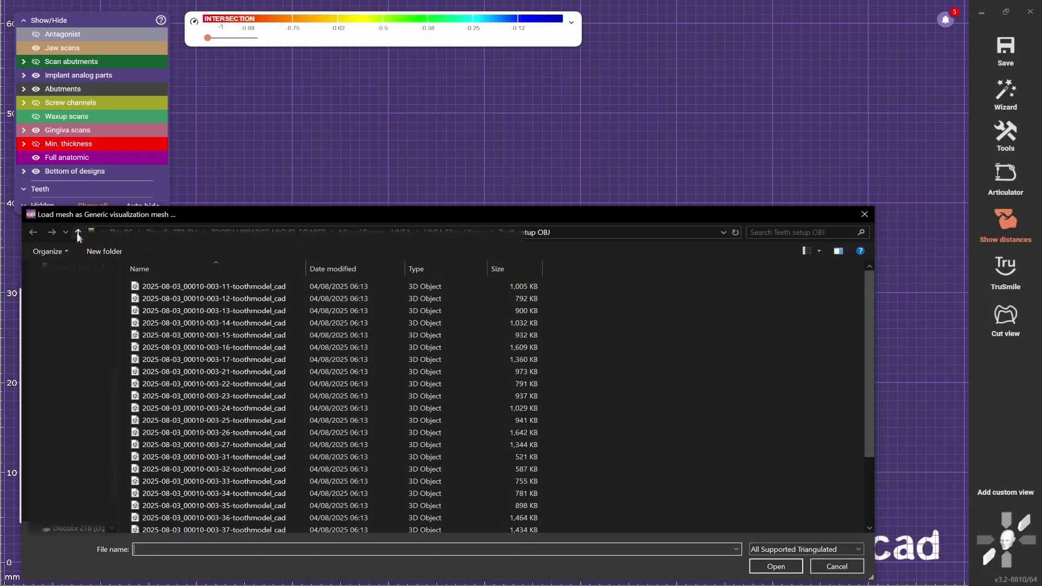
left_click(77, 232)
double_click(177, 304)
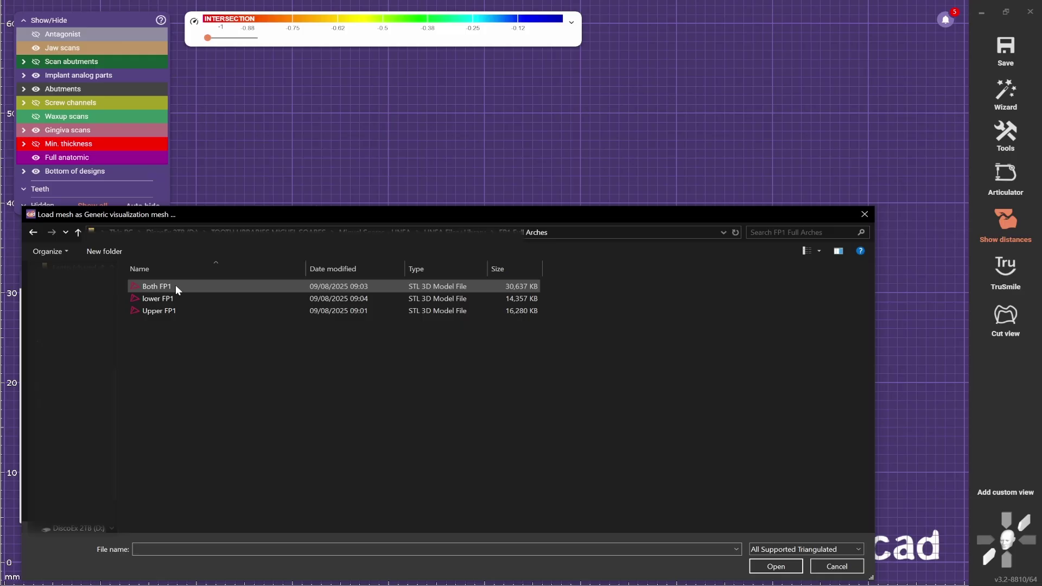
double_click(173, 301)
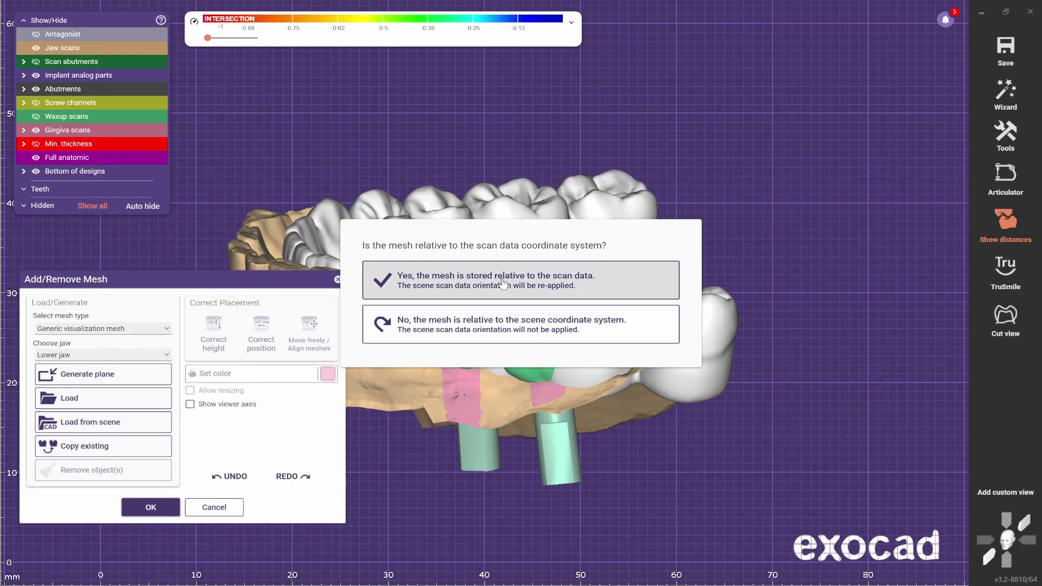
left_click(505, 276)
Step: Drag the lower FP1 arch clear of the jaw scan and bring up its tool list
left_click_drag(458, 507, 728, 418)
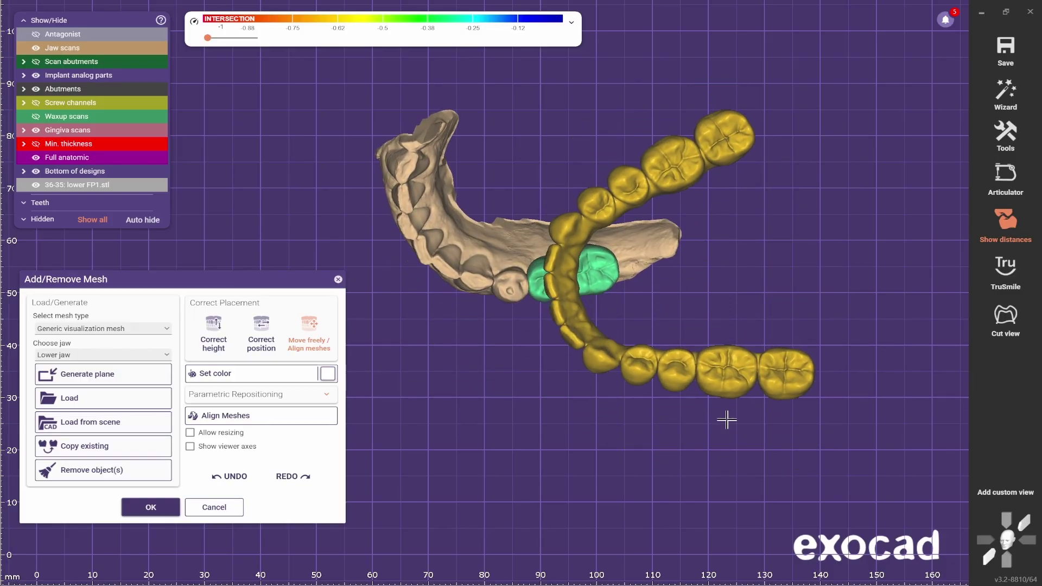
scroll(669, 395, "up", 3)
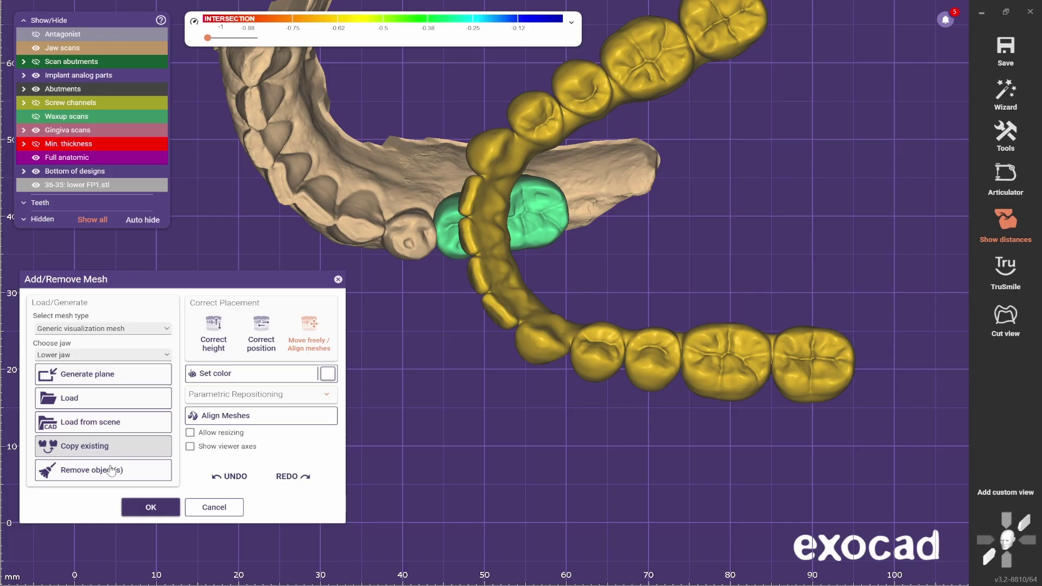
left_click(111, 471)
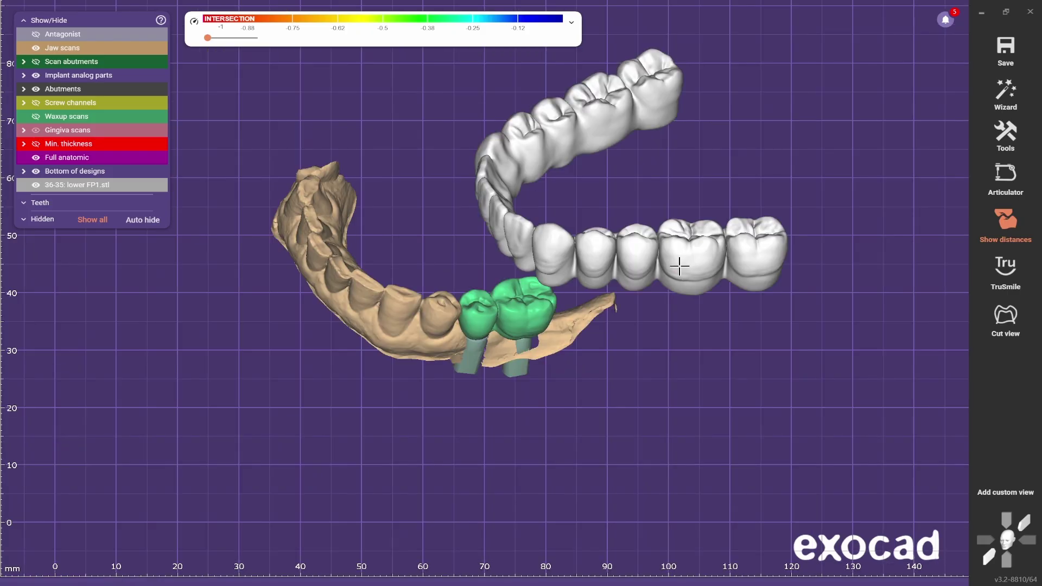
right_click(676, 260)
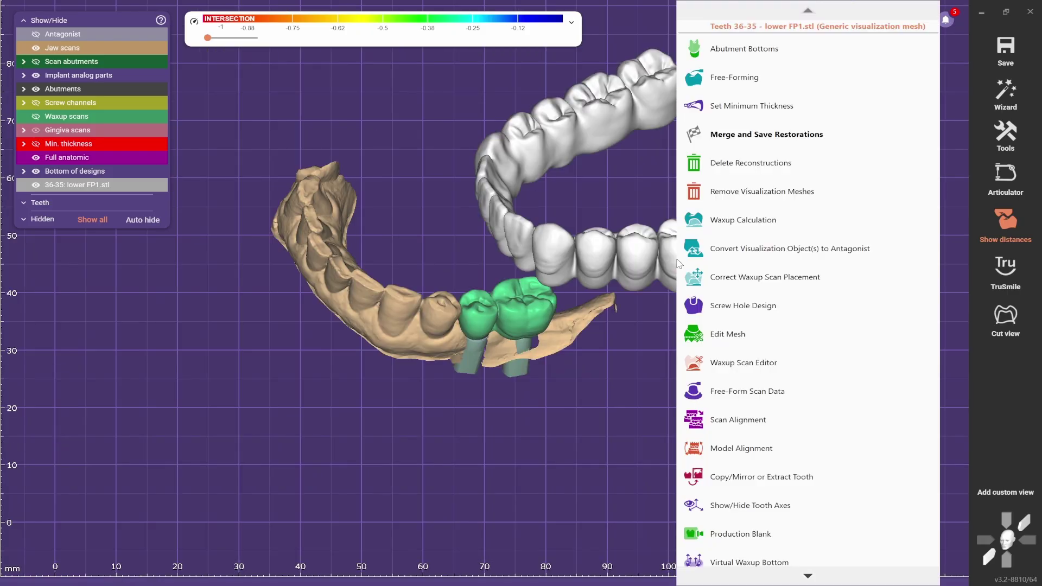
Step: Crop the FP1 arch in Edit Mesh down to its last two molars, then select both by surface
left_click(735, 338)
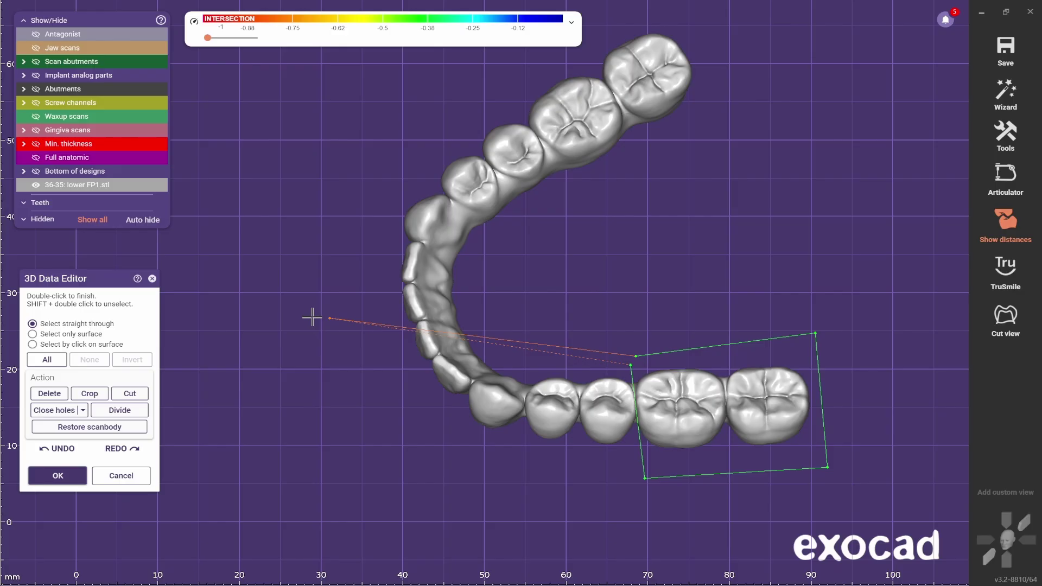
left_click(90, 394)
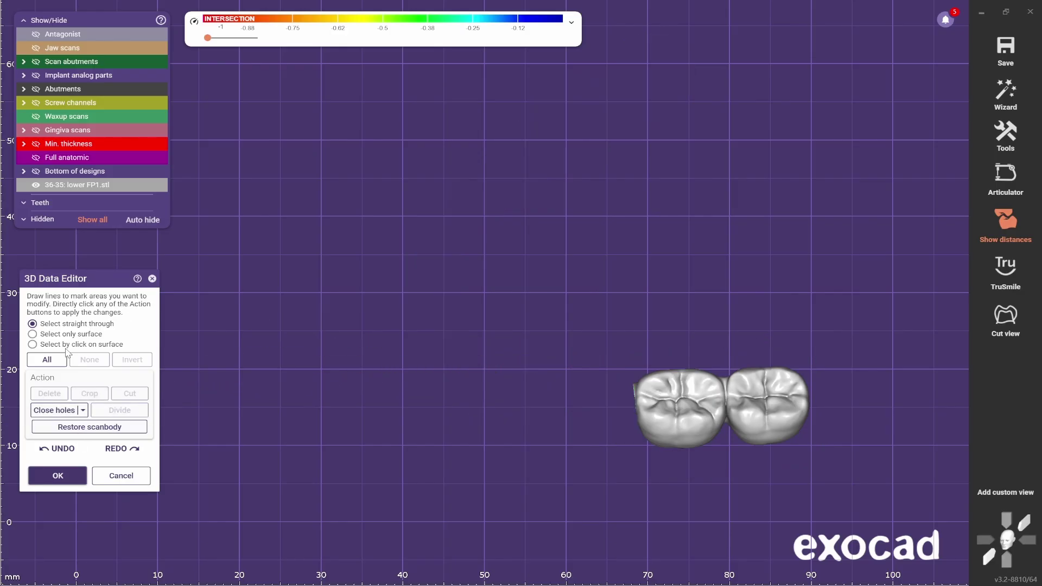
left_click(646, 412)
right_click_drag(558, 516, 260, 379)
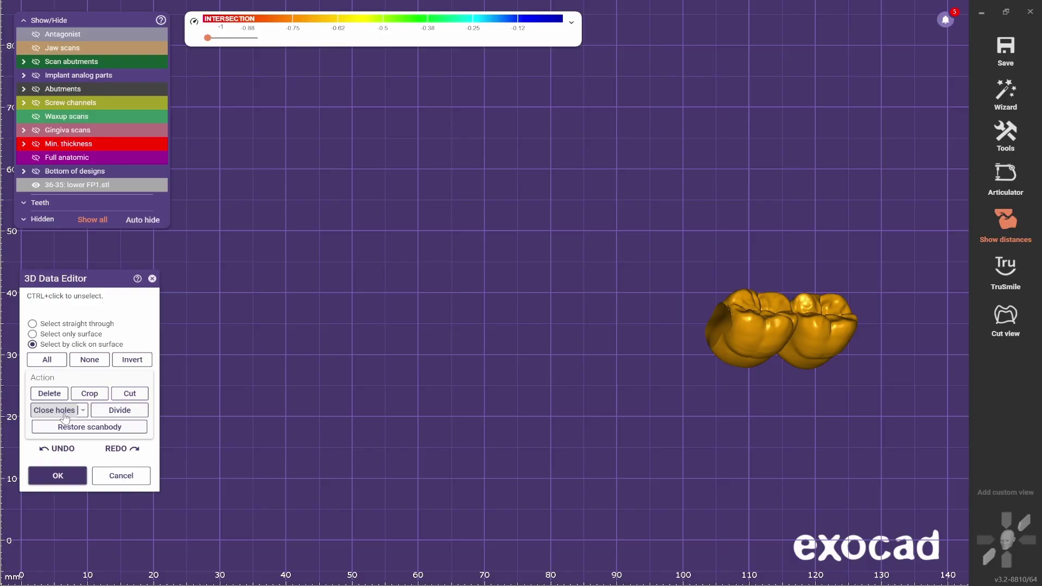
Step: Confirm the mesh edits and hide everything except the two cropped molars, centred in view
left_click(57, 476)
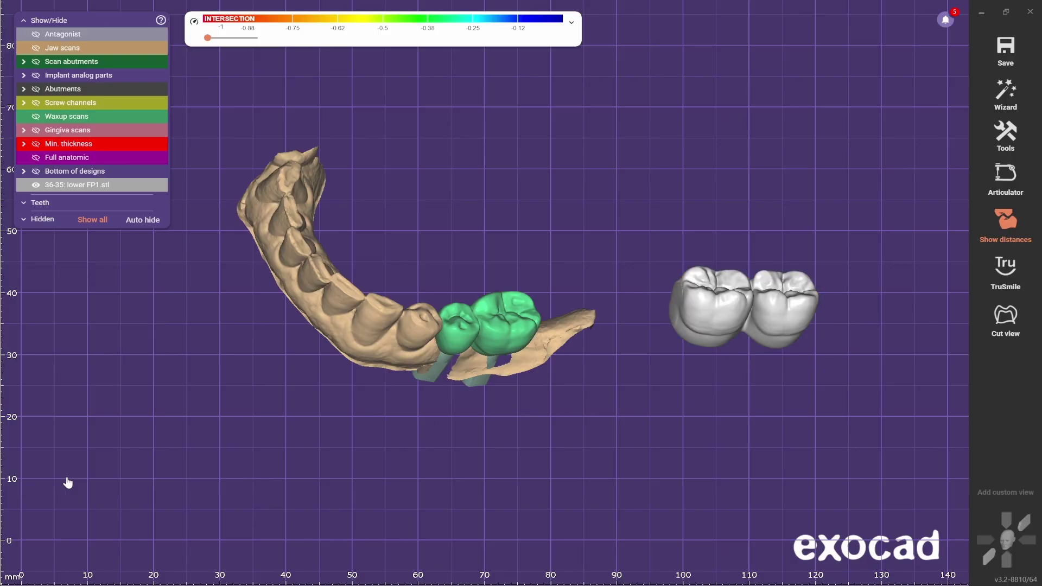
left_click(93, 220)
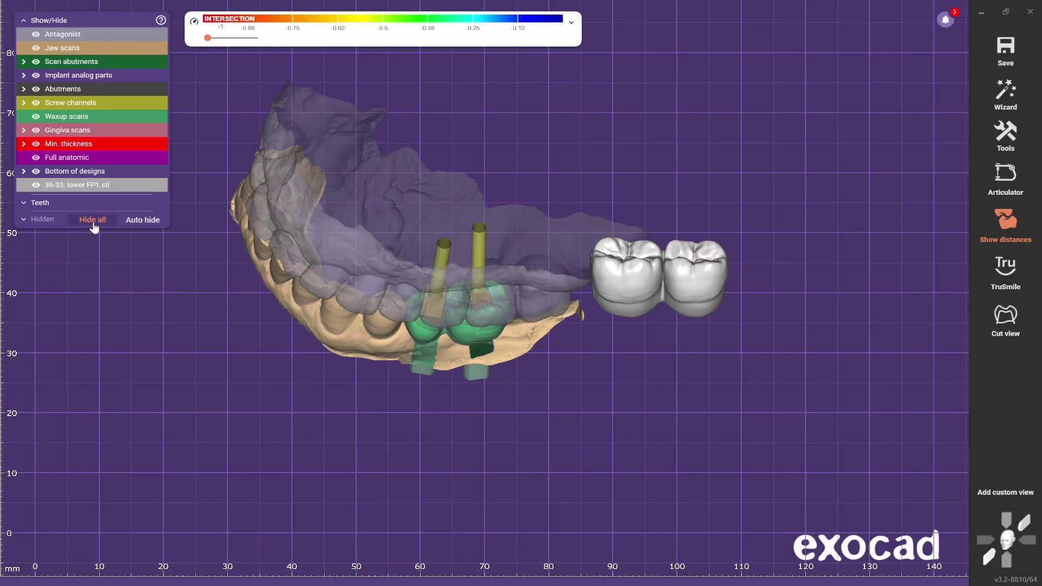
left_click(92, 220)
scroll(563, 379, "up", 2)
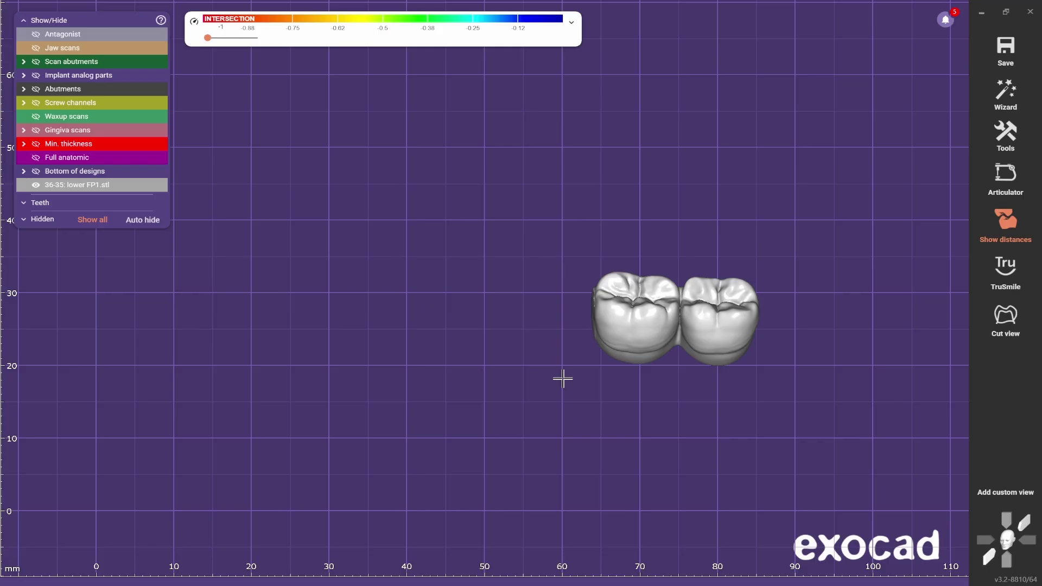
right_click_drag(630, 437, 546, 403)
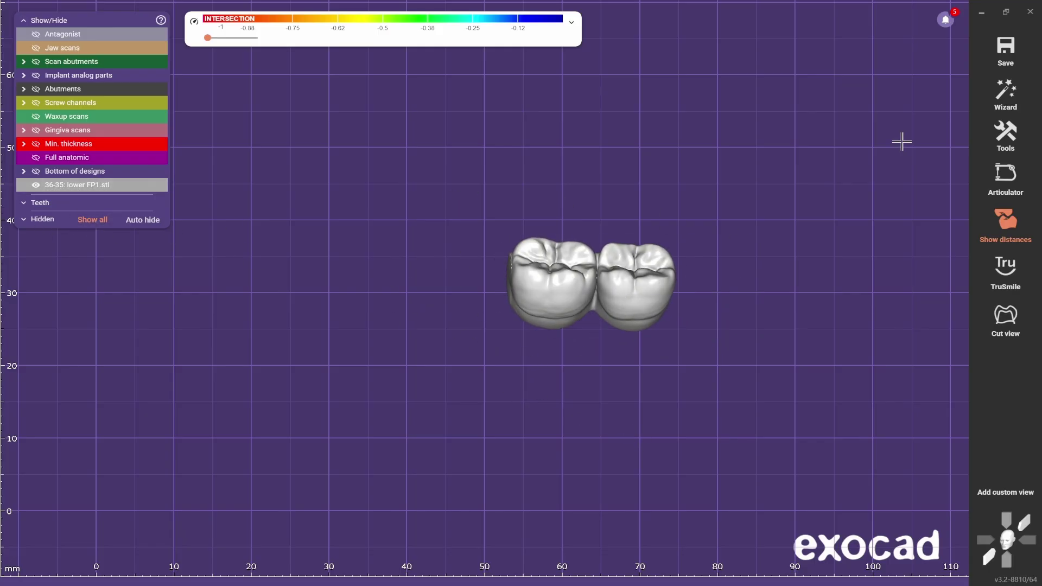
Step: Export only the visible molars as plain STL '2 molars' with the default coordinate system
left_click(1006, 49)
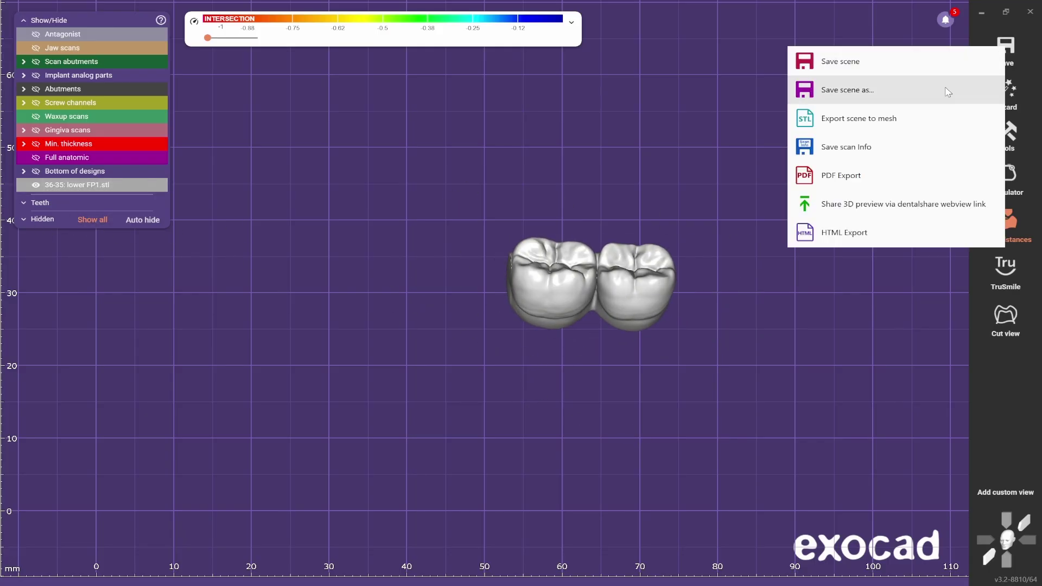
left_click(843, 119)
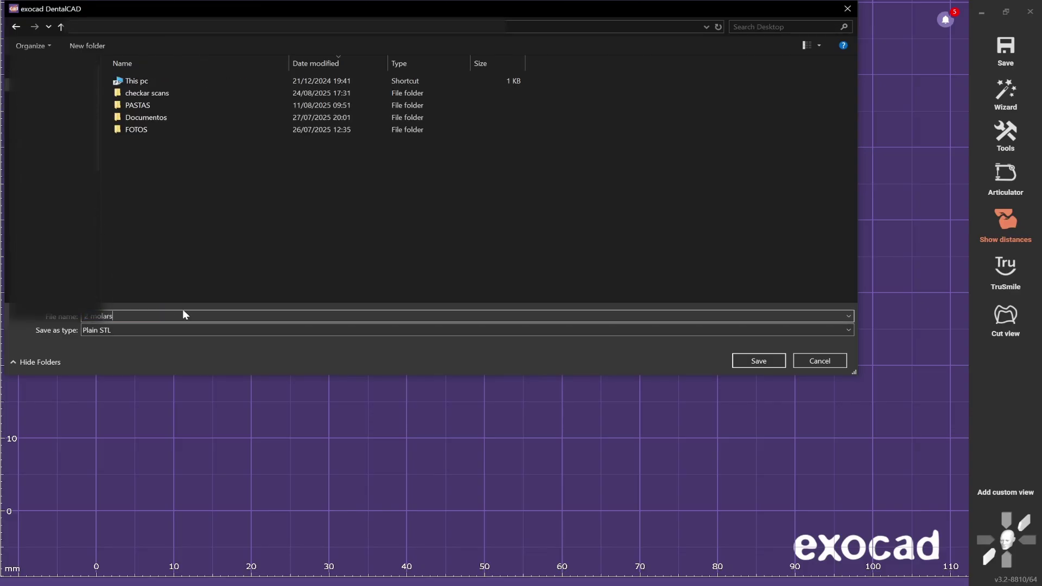
left_click(757, 361)
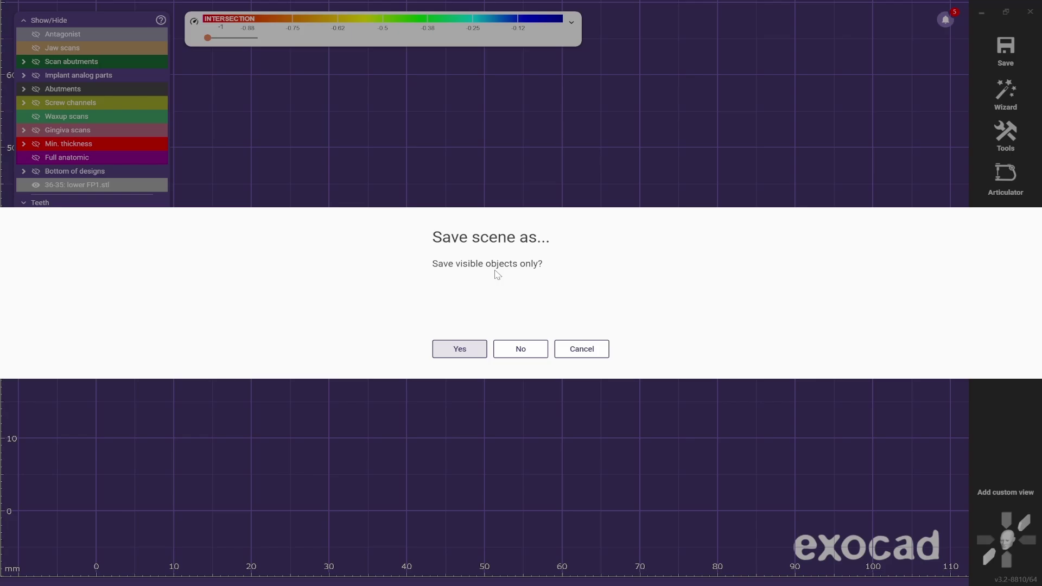
left_click(458, 353)
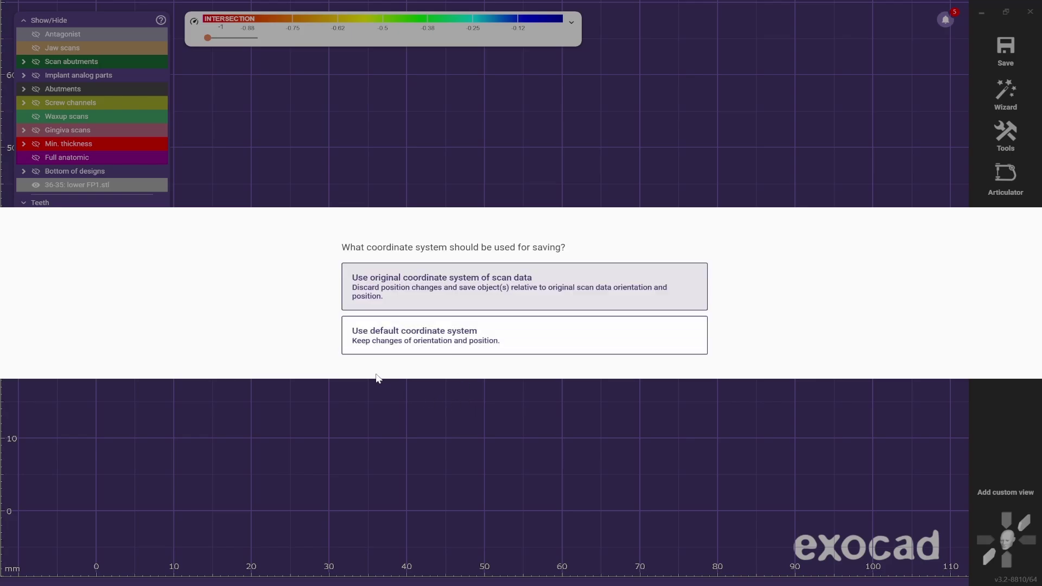
left_click(439, 345)
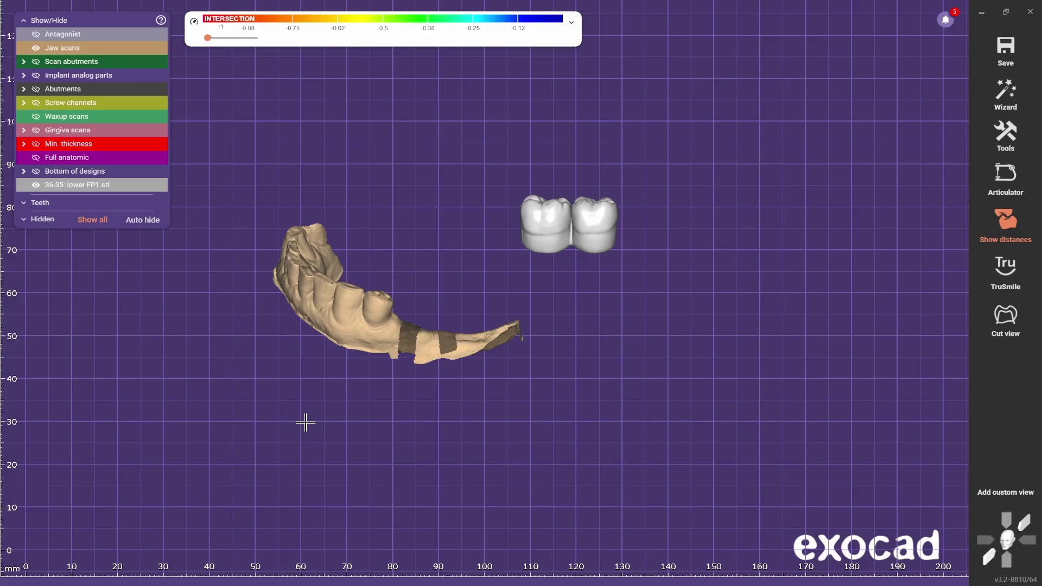
Step: Load the '2 molars' file as a Free Forming attachment and place it with Rotate beside the crowns
right_click(481, 245)
left_click(465, 79)
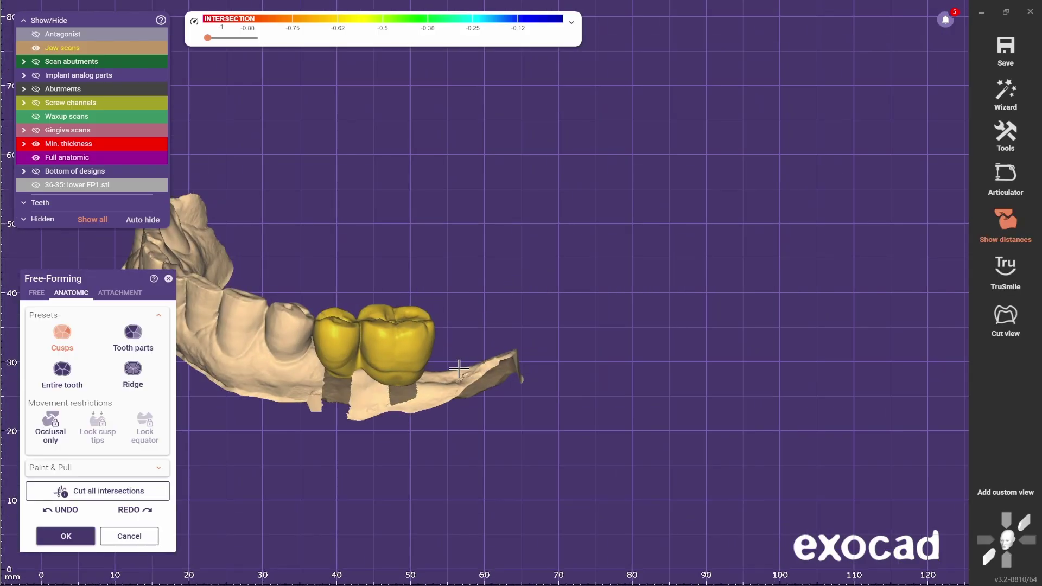
left_click(120, 292)
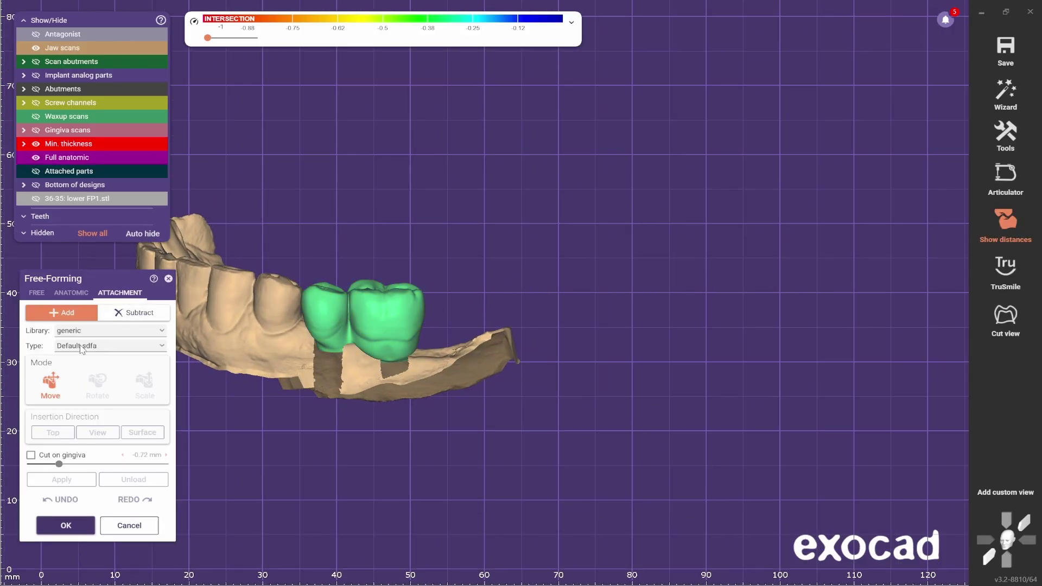
left_click(158, 333)
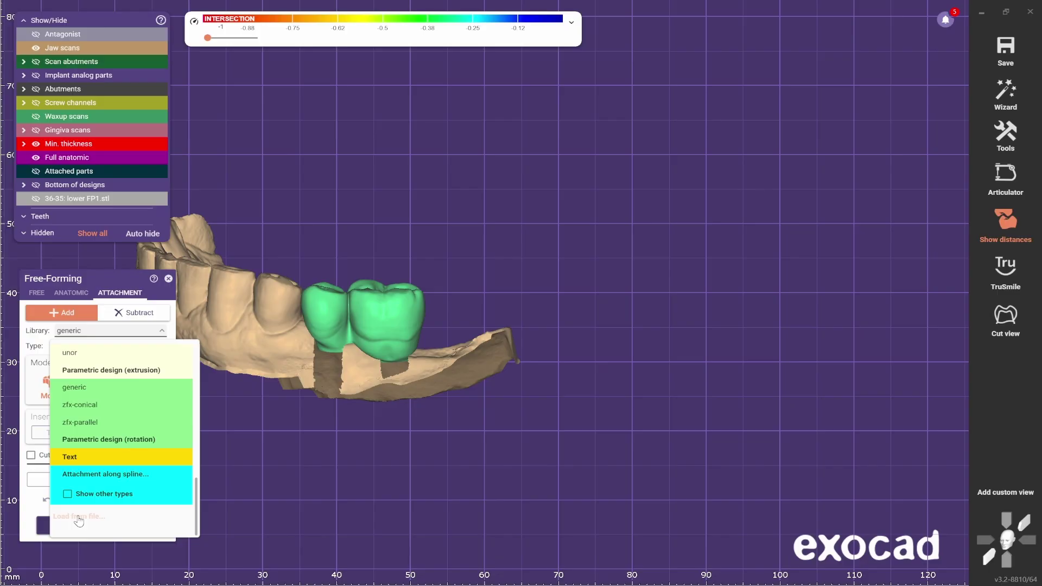
left_click(79, 518)
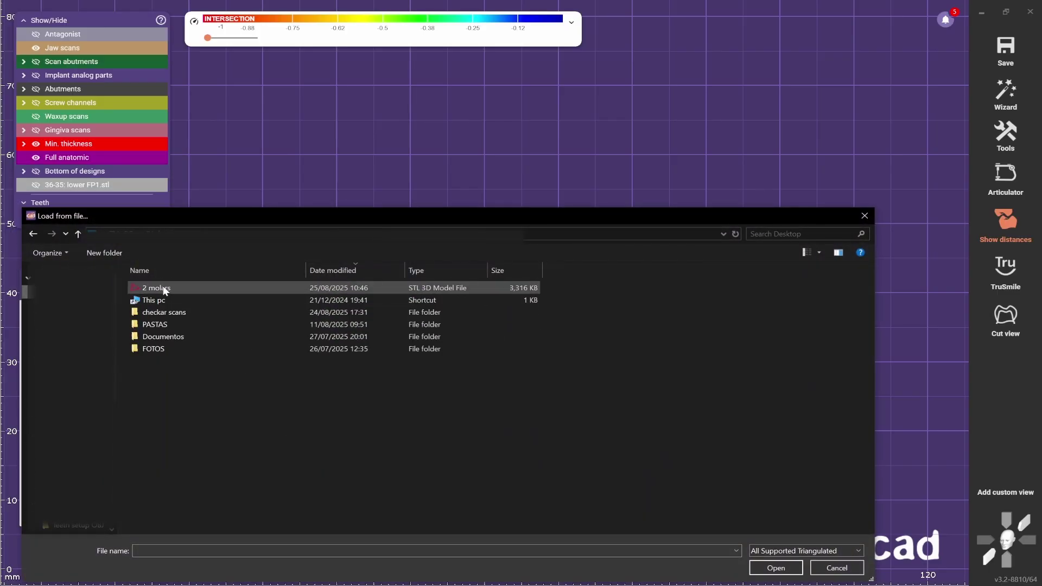
left_click(775, 570)
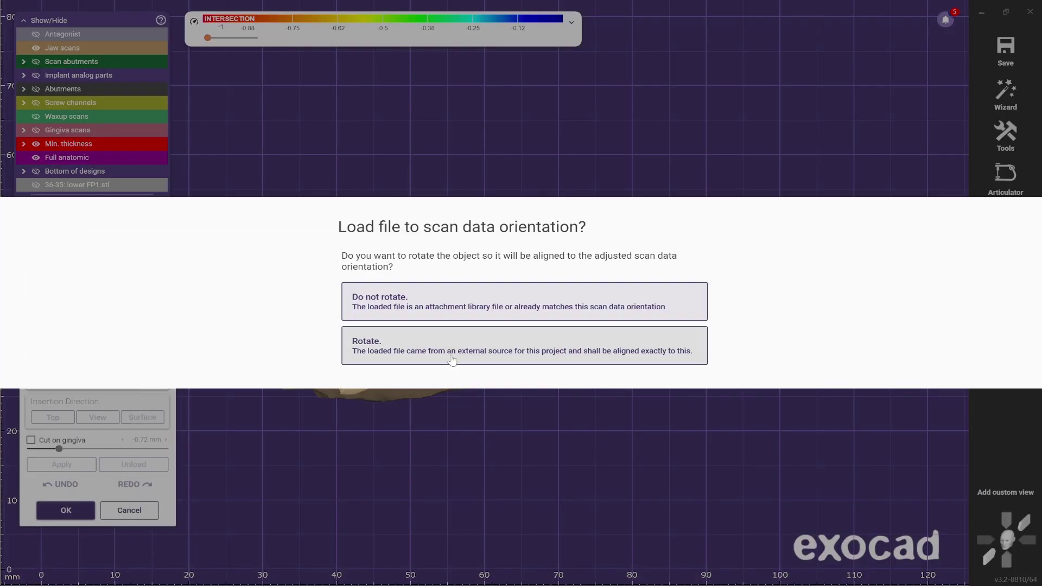
left_click(450, 360)
Step: Move and rotate the attached molars so they follow the arch next to the green crowns
scroll(489, 380, "up", 3)
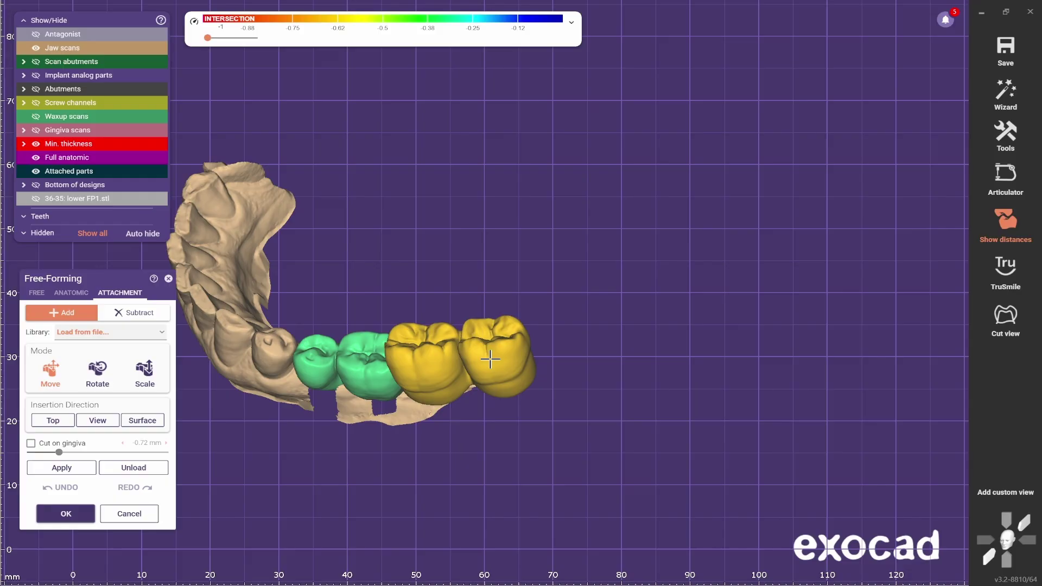
right_click_drag(507, 379, 500, 437)
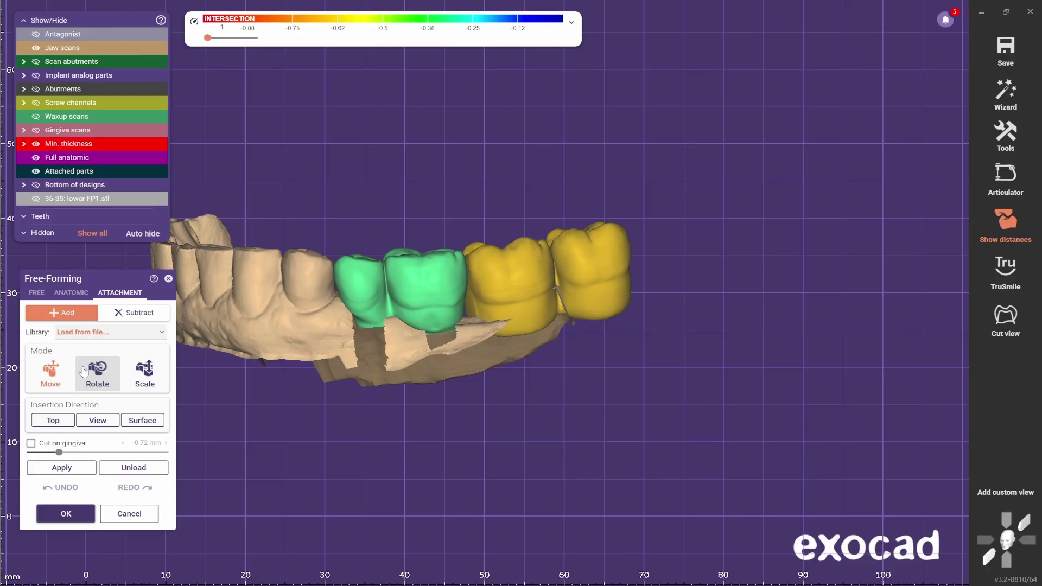
left_click(51, 372)
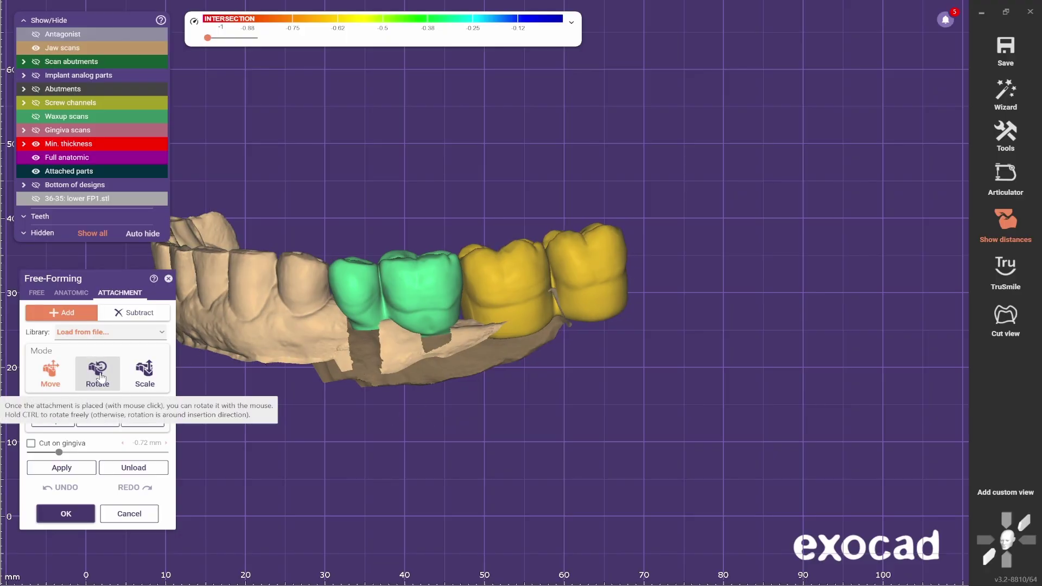
left_click(100, 376)
right_click_drag(478, 337, 380, 353)
scroll(477, 310, "up", 2)
scroll(523, 267, "up", 2)
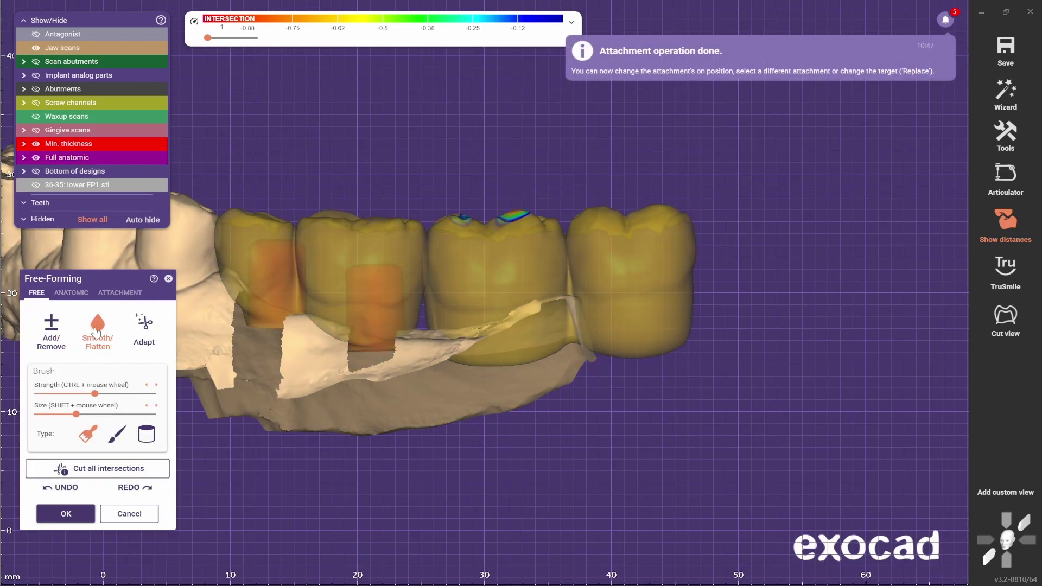
Step: Inspect the four-unit bridge and start Anatomic Paint & Pull shaping with a 1.1 mm brush
scroll(438, 289, "up", 4)
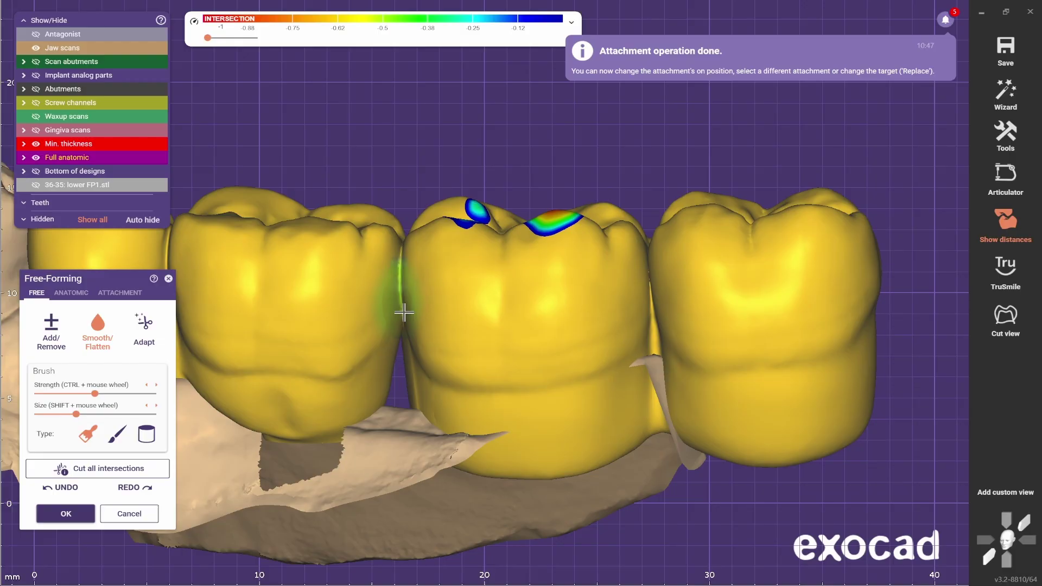
right_click_drag(404, 313, 440, 409)
scroll(440, 409, "down", 5)
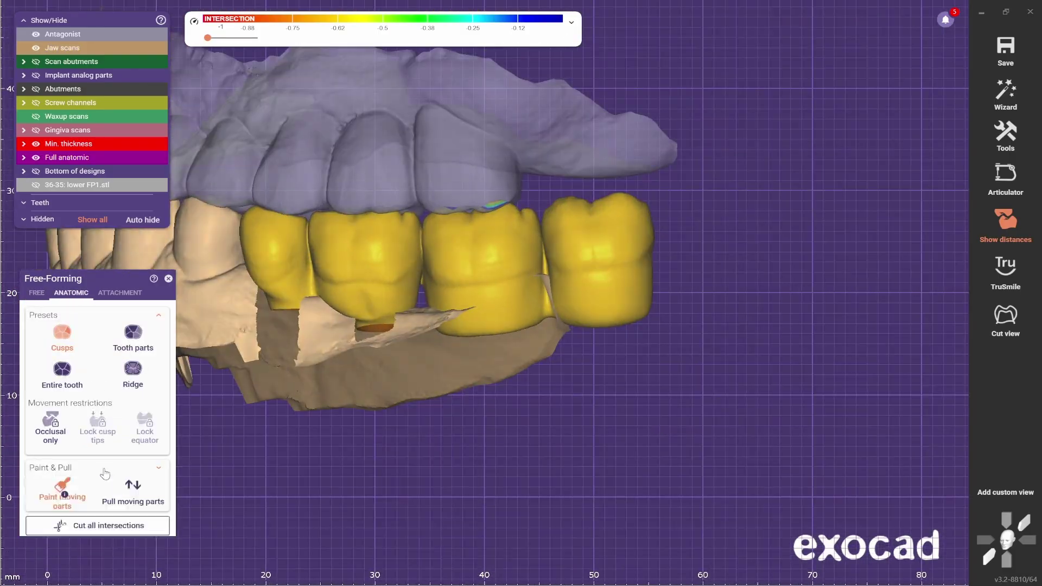
left_click(51, 477)
scroll(442, 279, "up", 4)
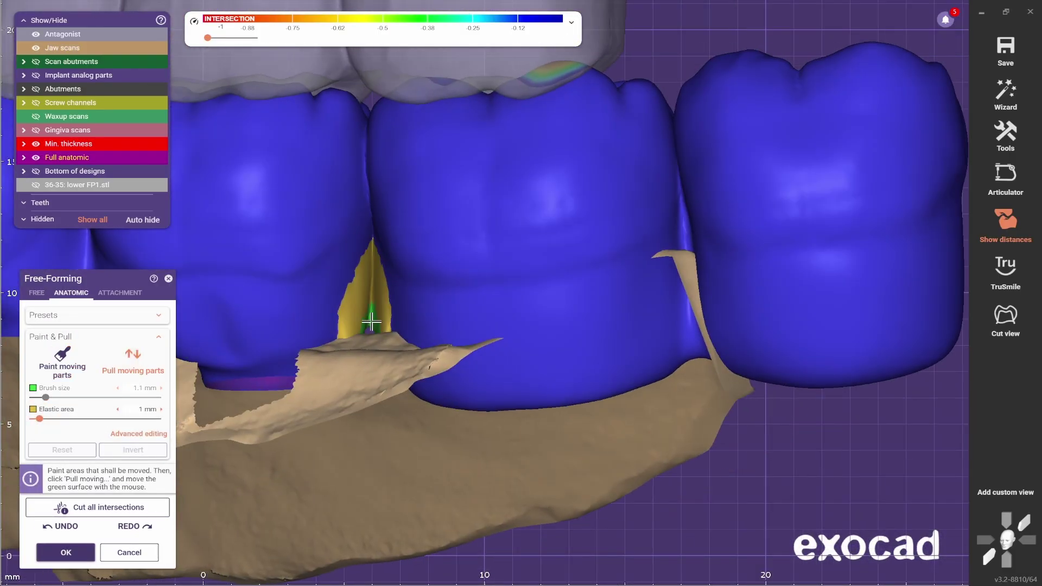